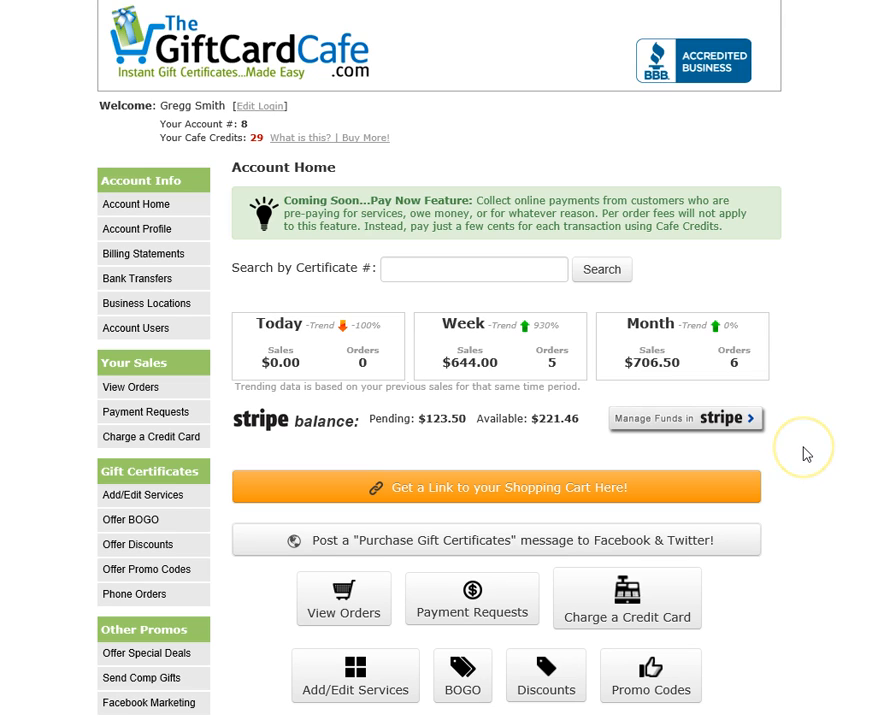
Scroll the sidebar and open Cart Link Code under Settings.
scroll(807, 455, "down", 2)
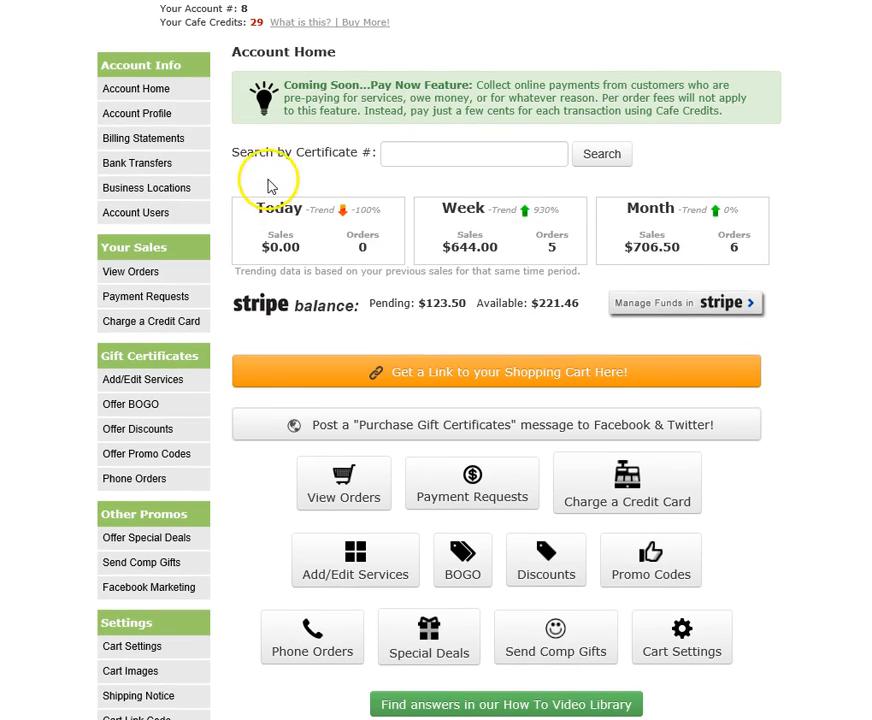
scroll(236, 264, "up", 2)
scroll(233, 264, "down", 5)
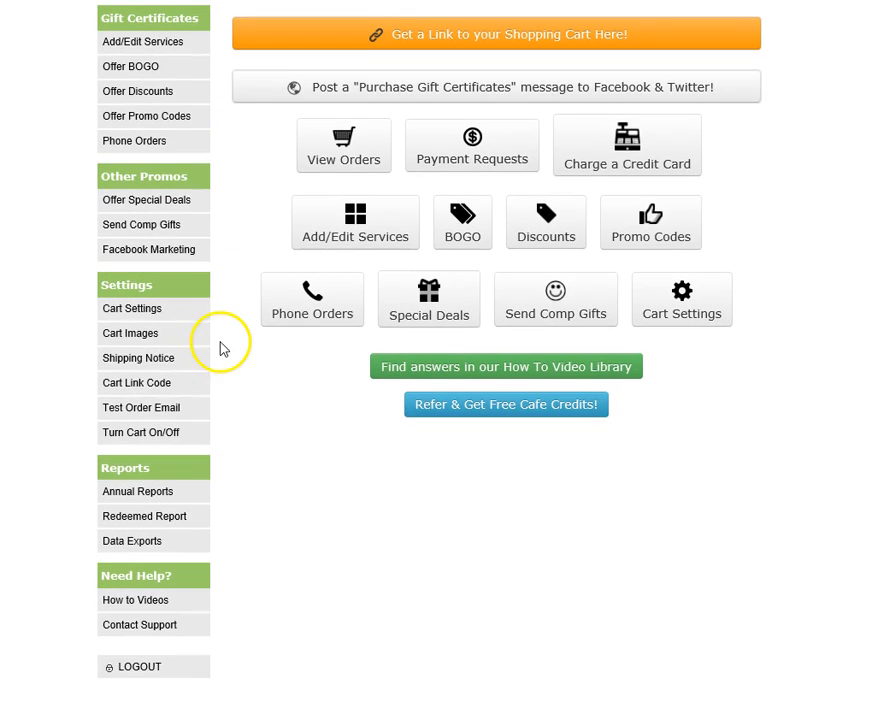
left_click(172, 387)
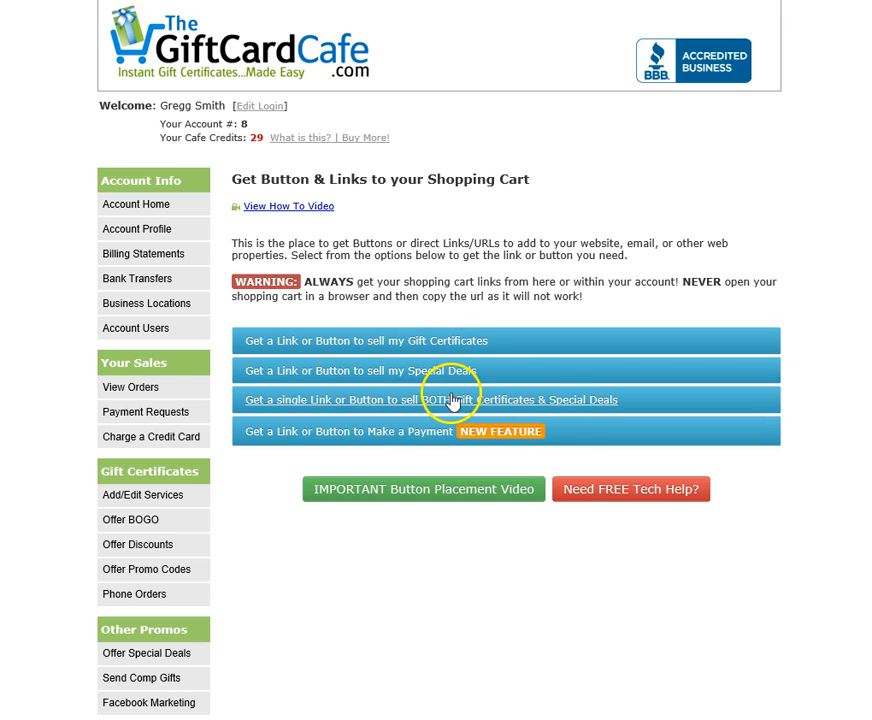
Copy the HTML code for an orange Make a Payment website button.
left_click(392, 440)
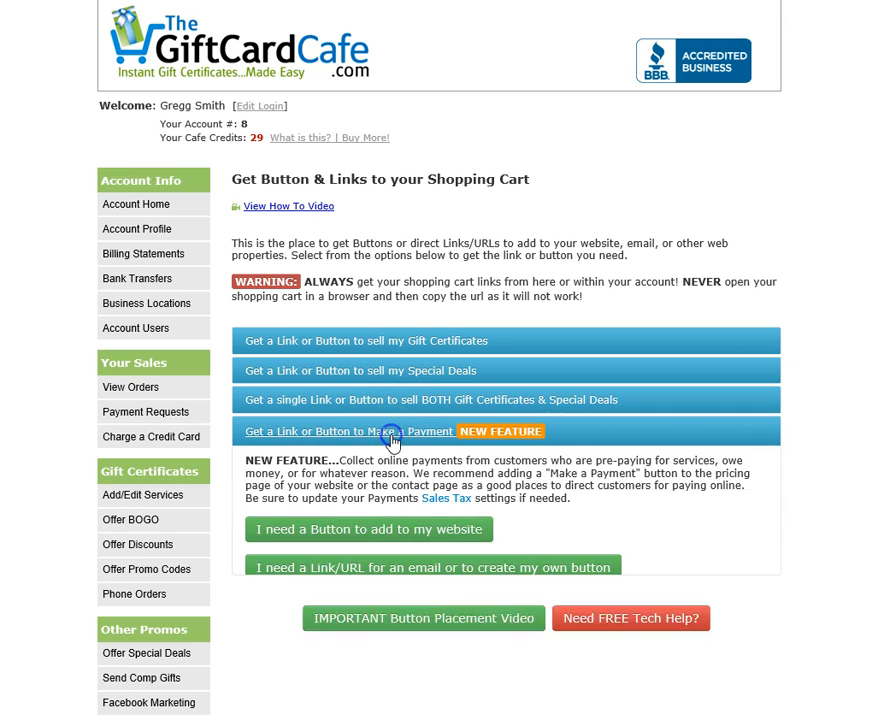
left_click(368, 530)
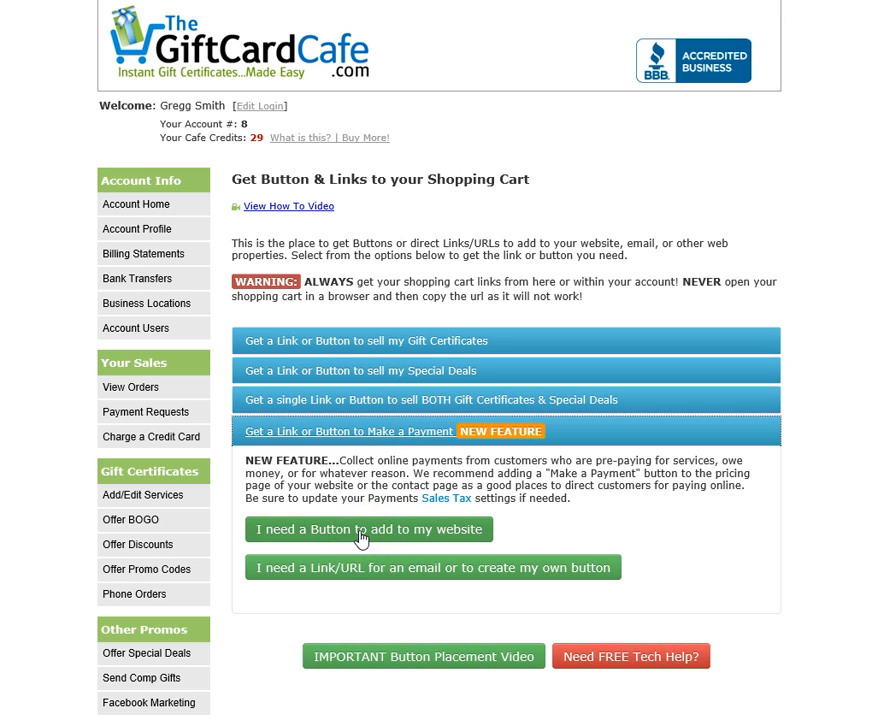
left_click(364, 560)
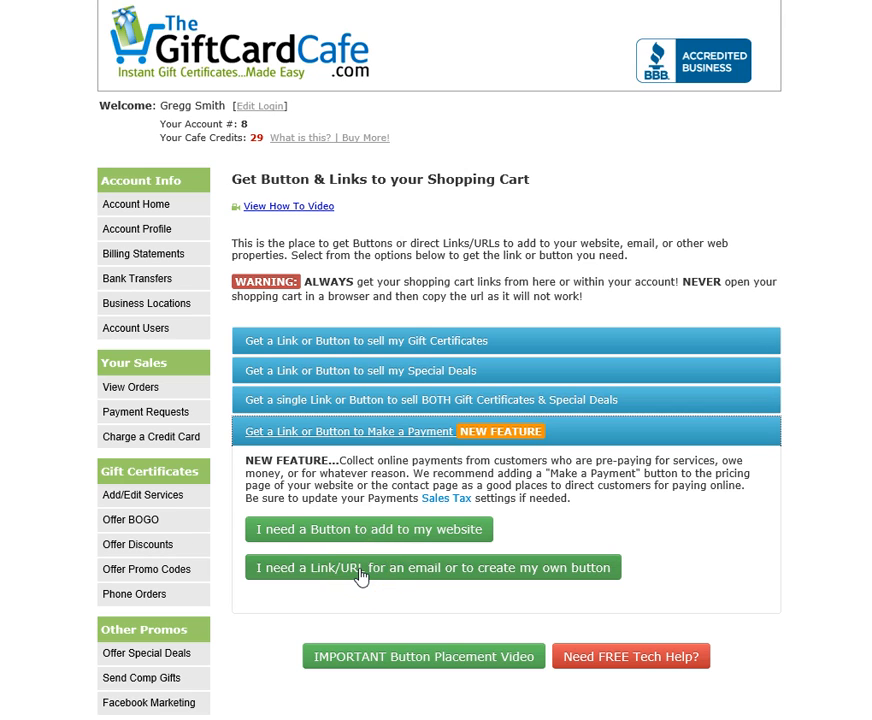
left_click(366, 531)
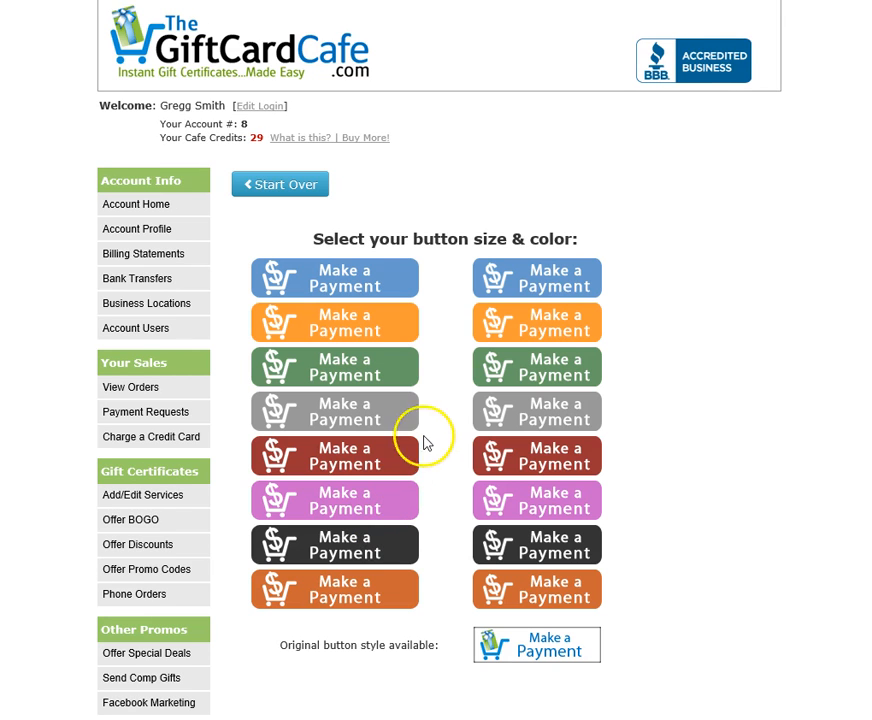
left_click(363, 320)
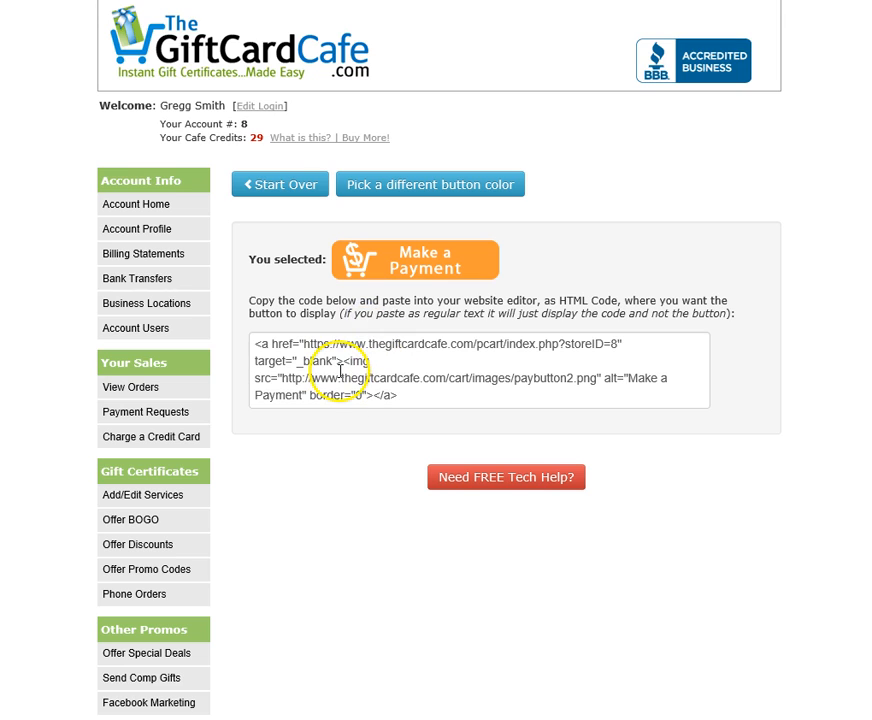
left_click(340, 370)
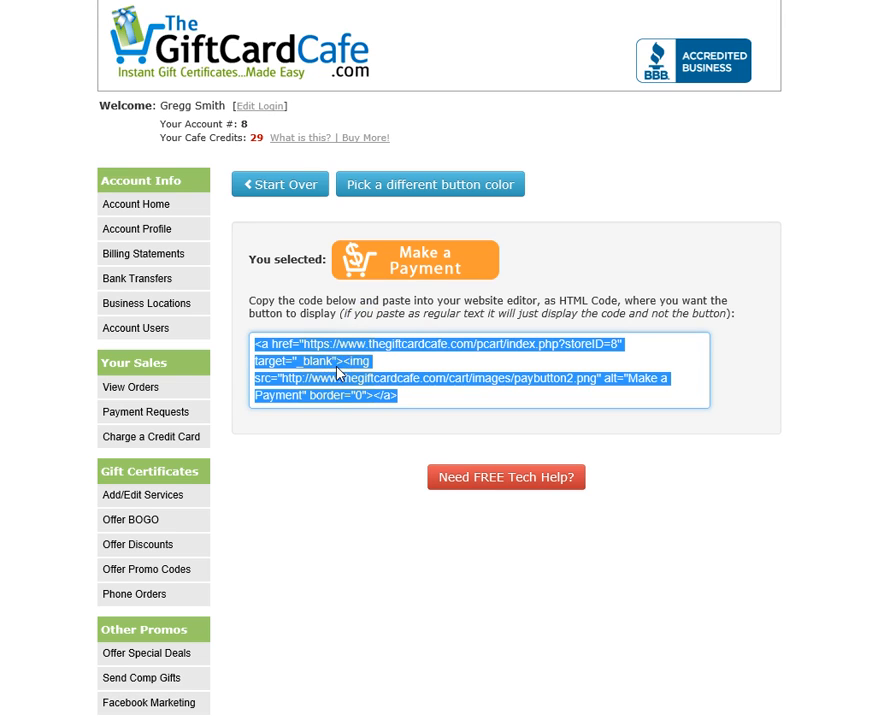
right_click(337, 373)
left_click(296, 422)
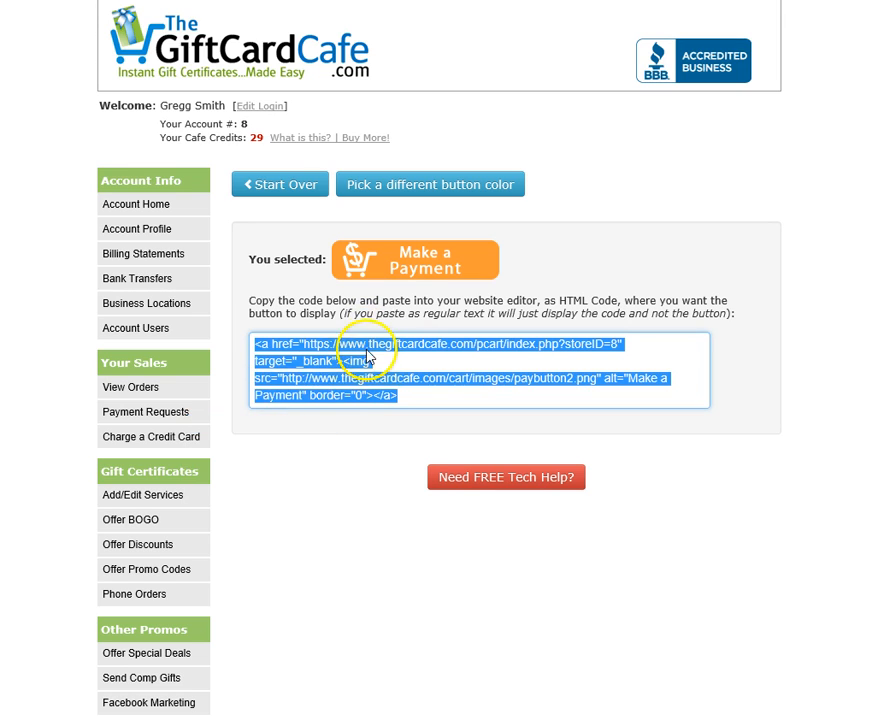
left_click(369, 318)
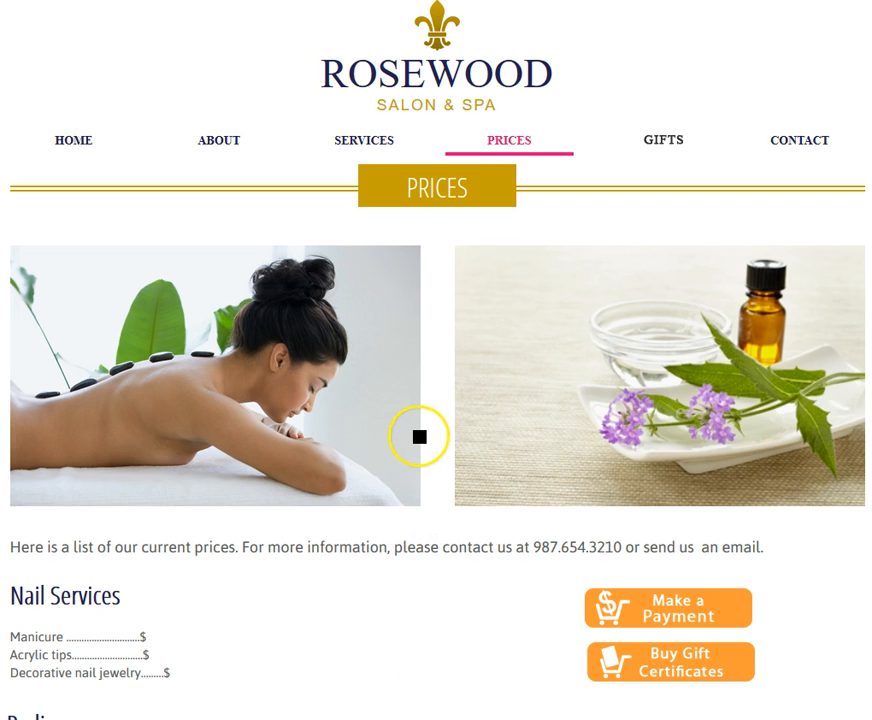
Scroll the Rosewood Salon & Spa Prices page to find the orange Make a Payment button.
scroll(419, 436, "down", 1)
scroll(419, 436, "down", 1)
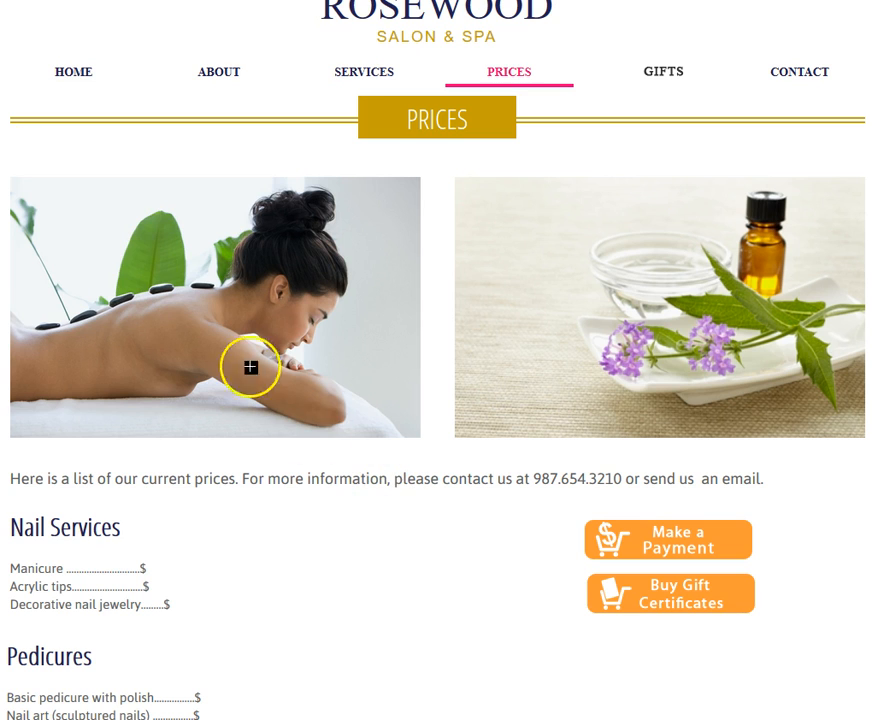
scroll(525, 551, "down", 3)
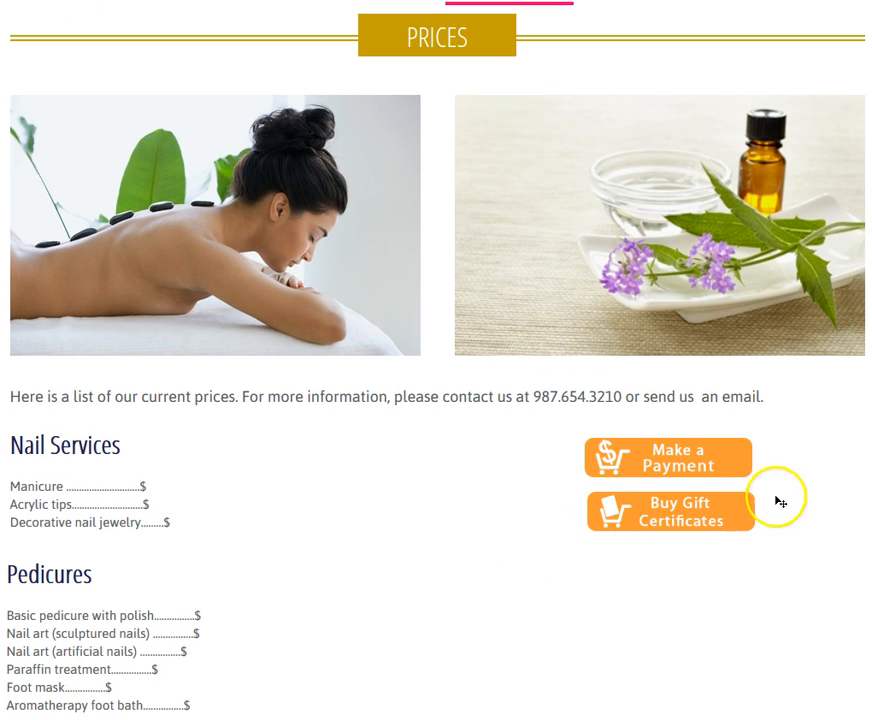
scroll(350, 519, "up", 3)
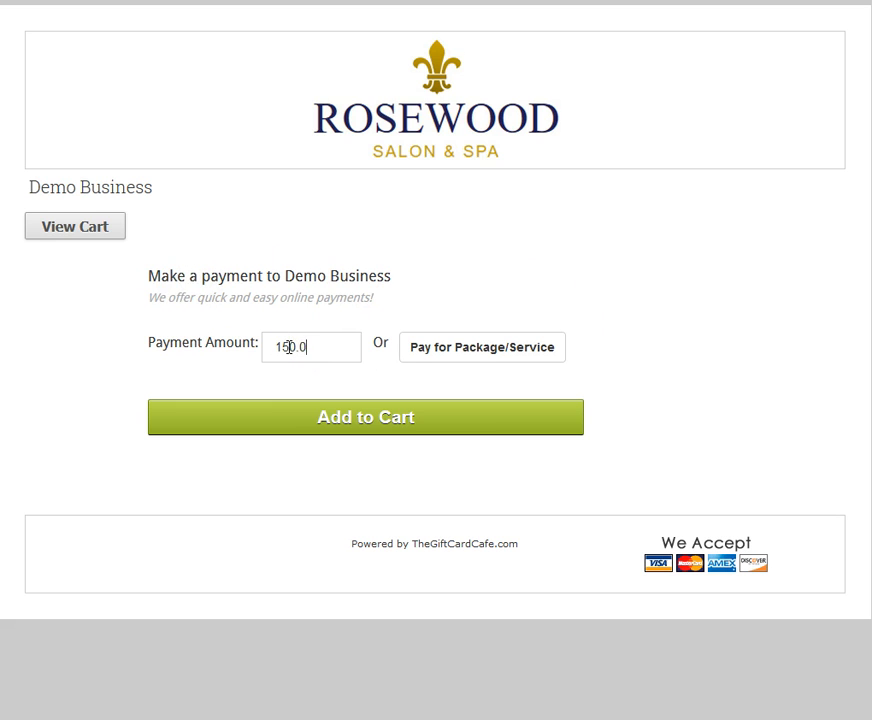
Add a $150.00 payment to the cart, then clear the cart and continue shopping.
left_click(288, 347)
type("150.00")
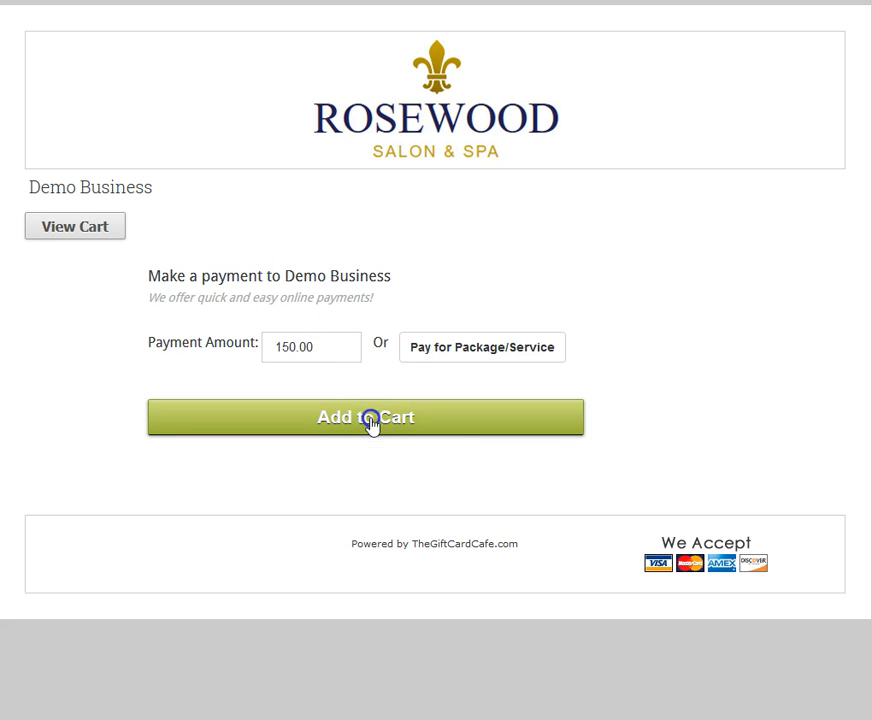
left_click(370, 422)
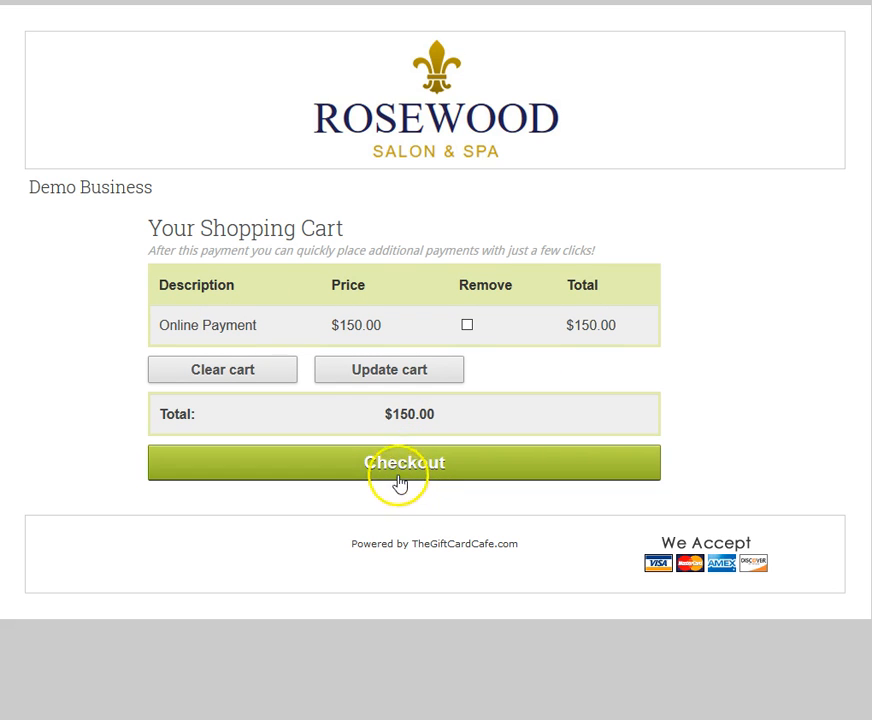
left_click(241, 373)
left_click(461, 274)
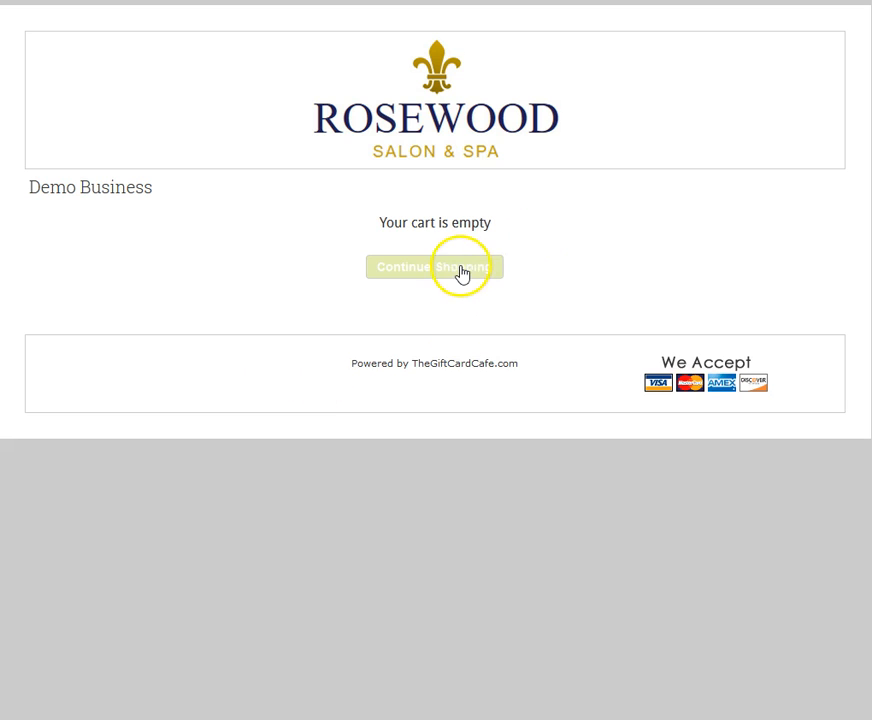
Switch to Pay for Package/Service and pick the $100.00 Autumn Peel package.
left_click(472, 352)
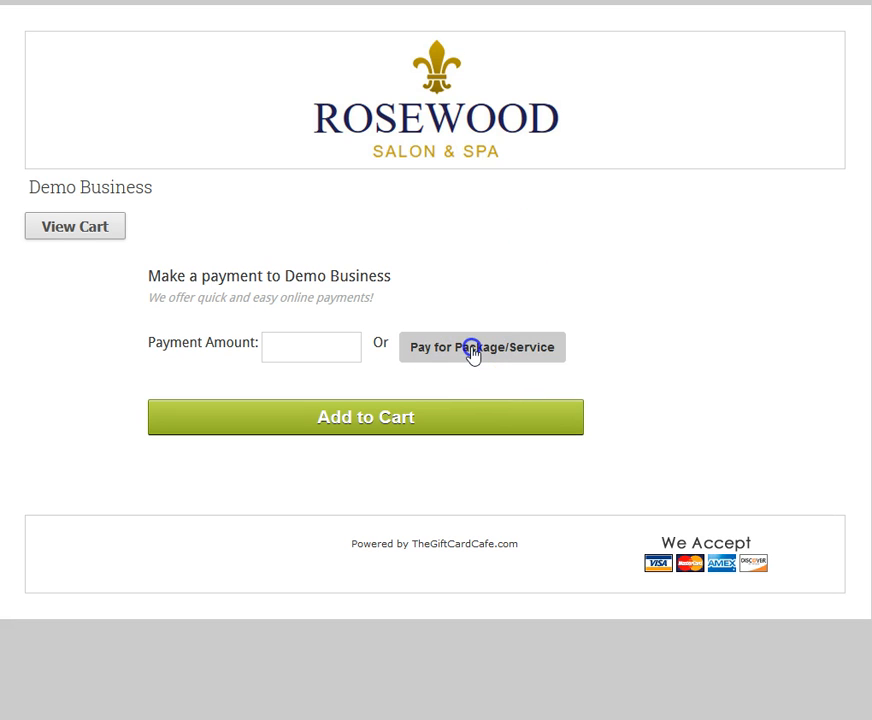
scroll(574, 364, "down", 3)
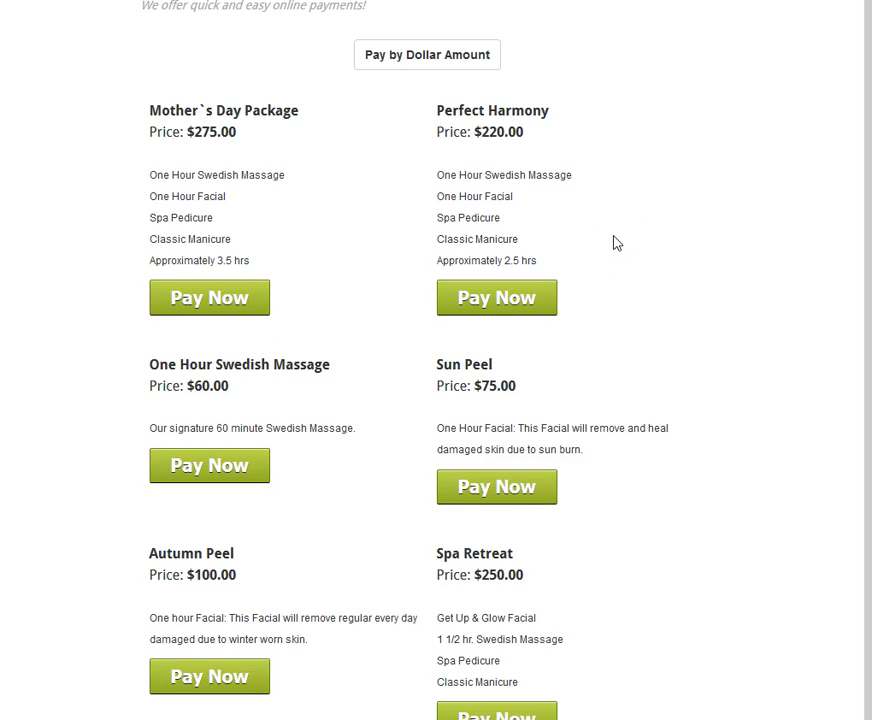
scroll(331, 226, "down", 2)
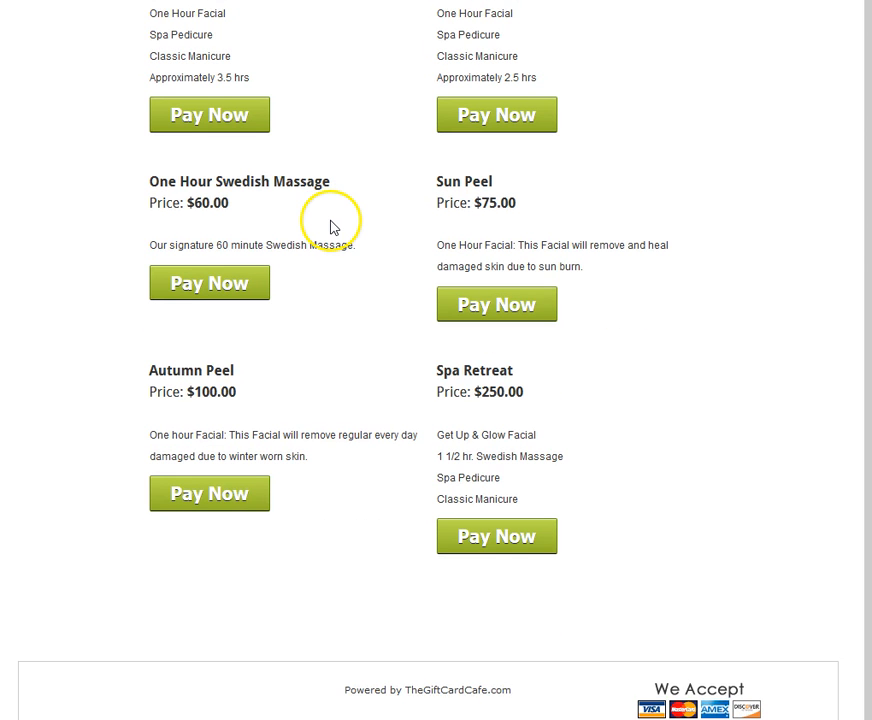
left_click(214, 489)
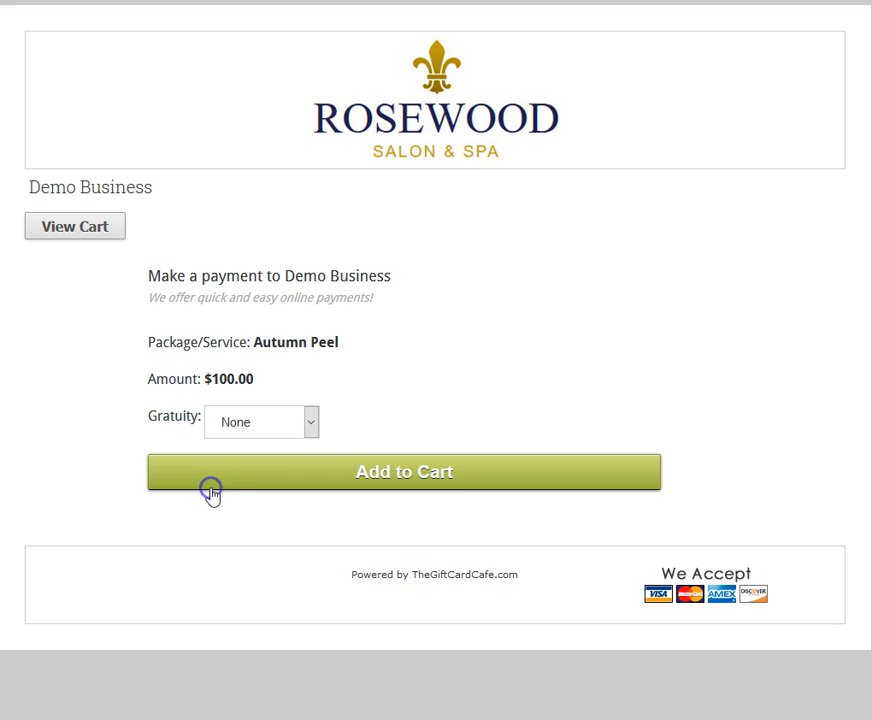
left_click(274, 431)
Choose a 20% gratuity and add the Autumn Peel payment to the cart.
left_click(245, 498)
left_click(400, 476)
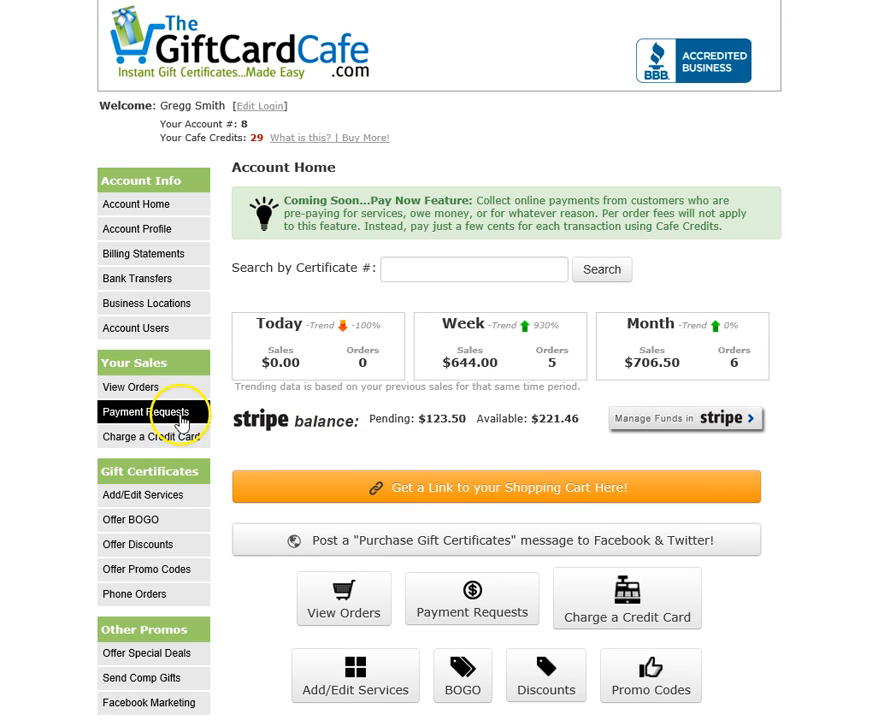
Go to Payment Requests and sort the open requests by request number, then back to descending.
left_click(453, 612)
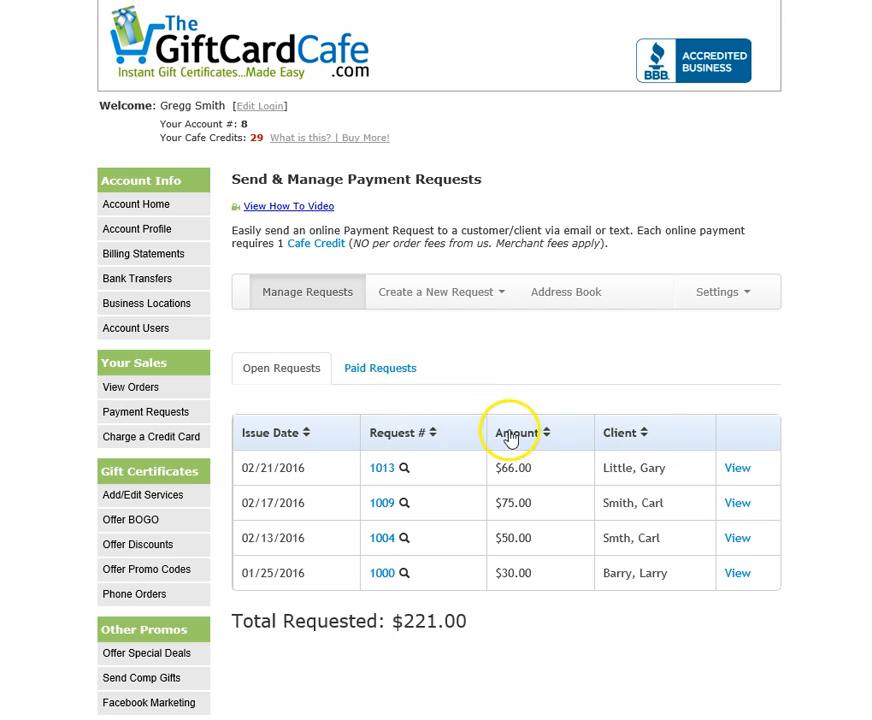
left_click(424, 438)
left_click(426, 440)
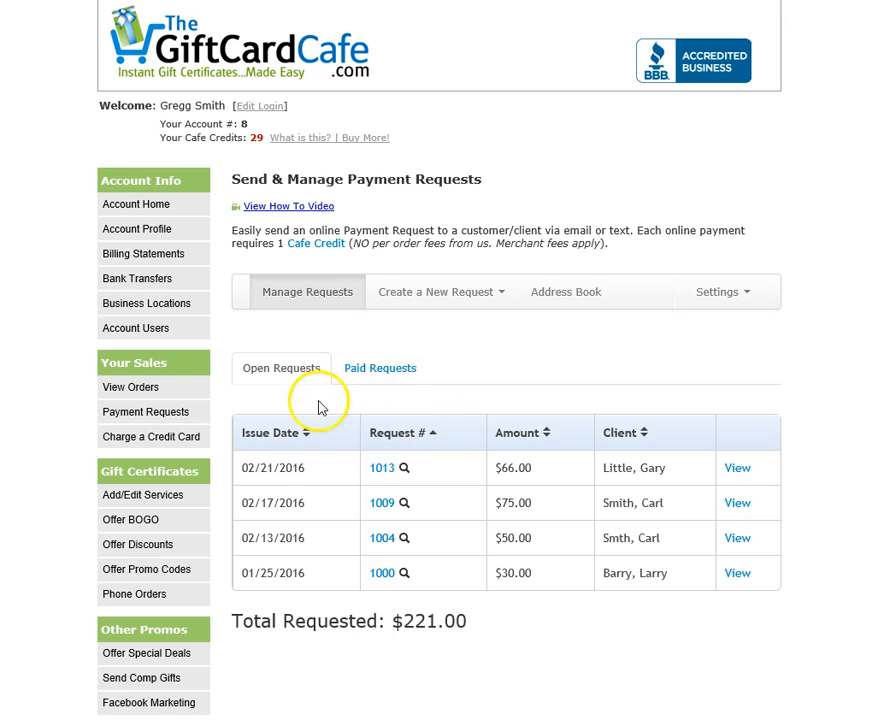
List the February 2016 paid requests sorted by paid date.
left_click(380, 376)
scroll(617, 420, "down", 2)
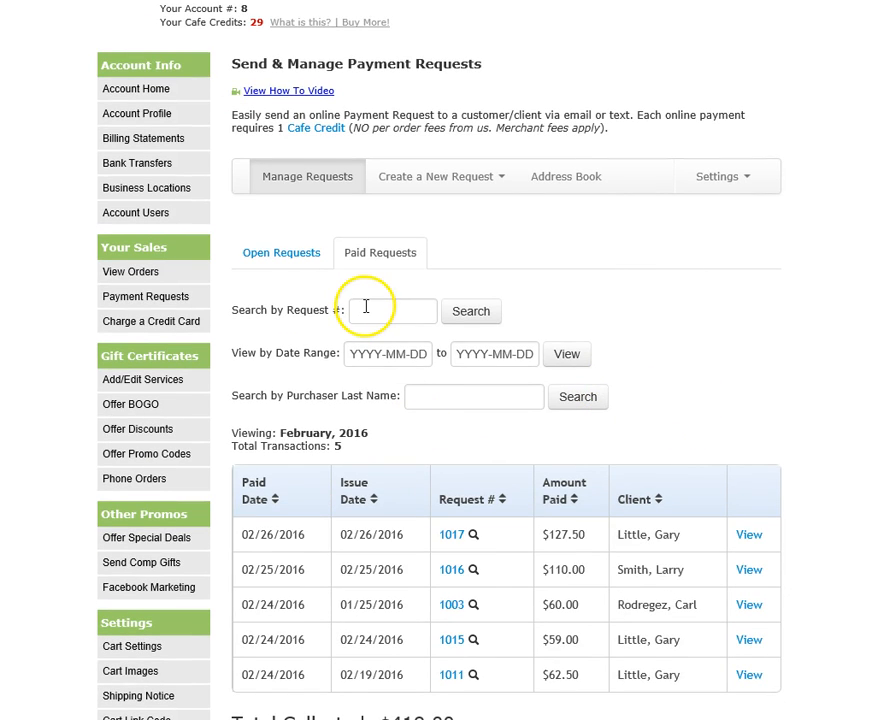
left_click(400, 346)
left_click(648, 292)
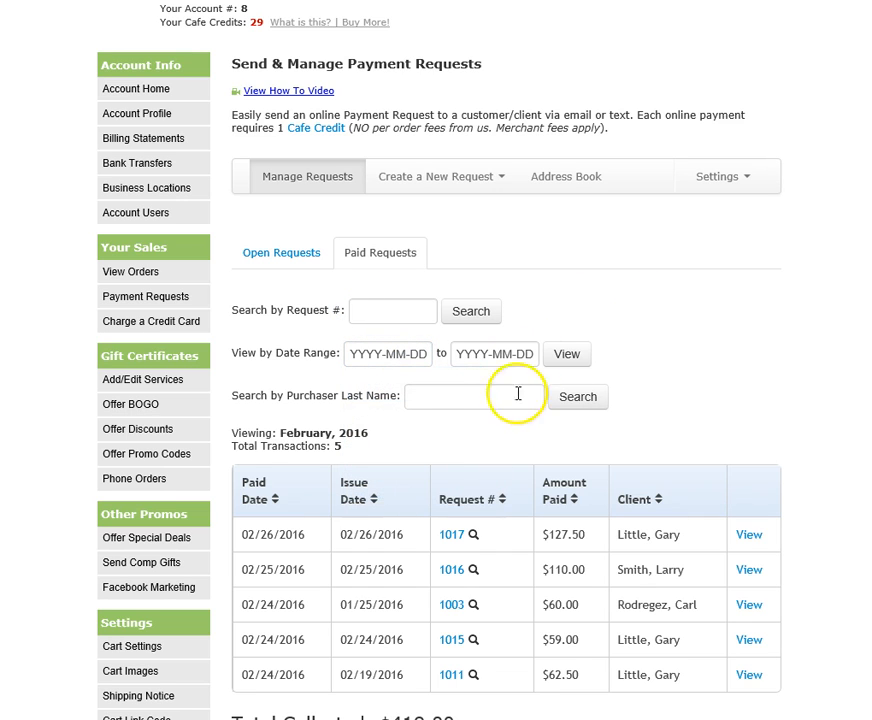
left_click(274, 497)
left_click(274, 497)
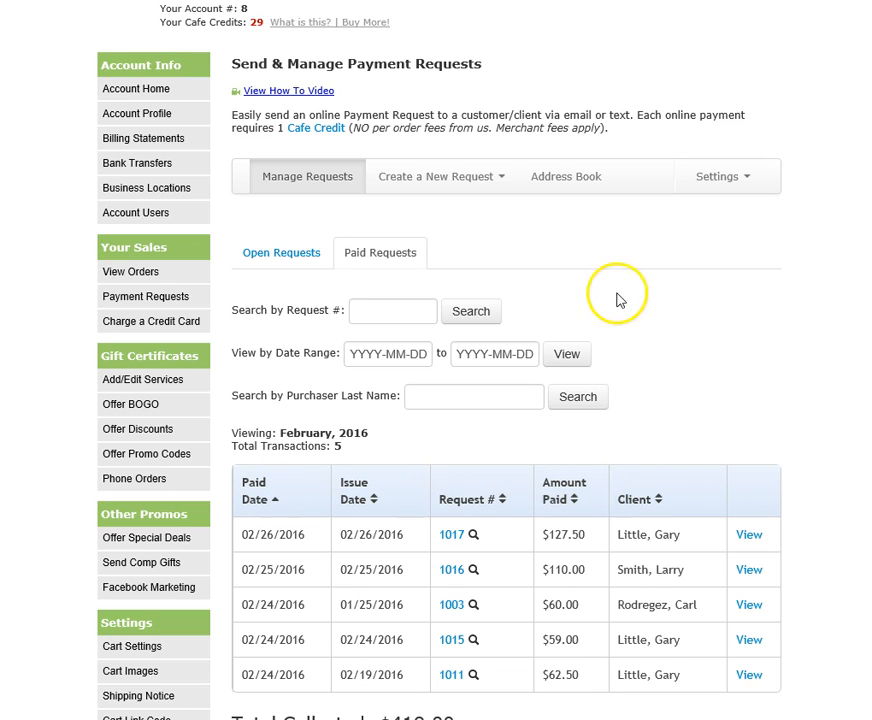
left_click(490, 180)
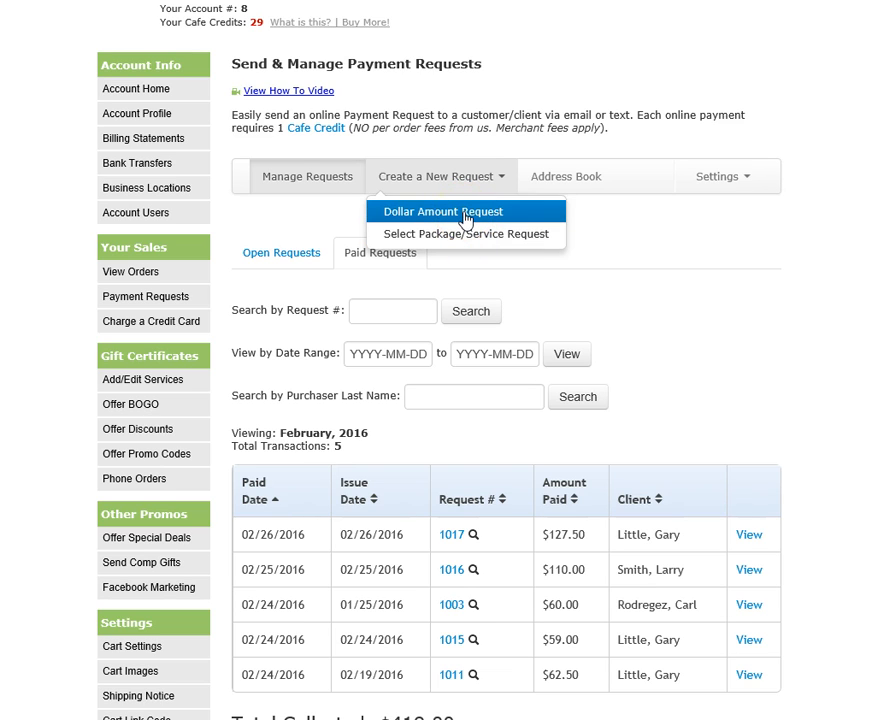
Start a dollar-amount payment request for the first client in the saved address book.
left_click(465, 213)
scroll(597, 300, "down", 3)
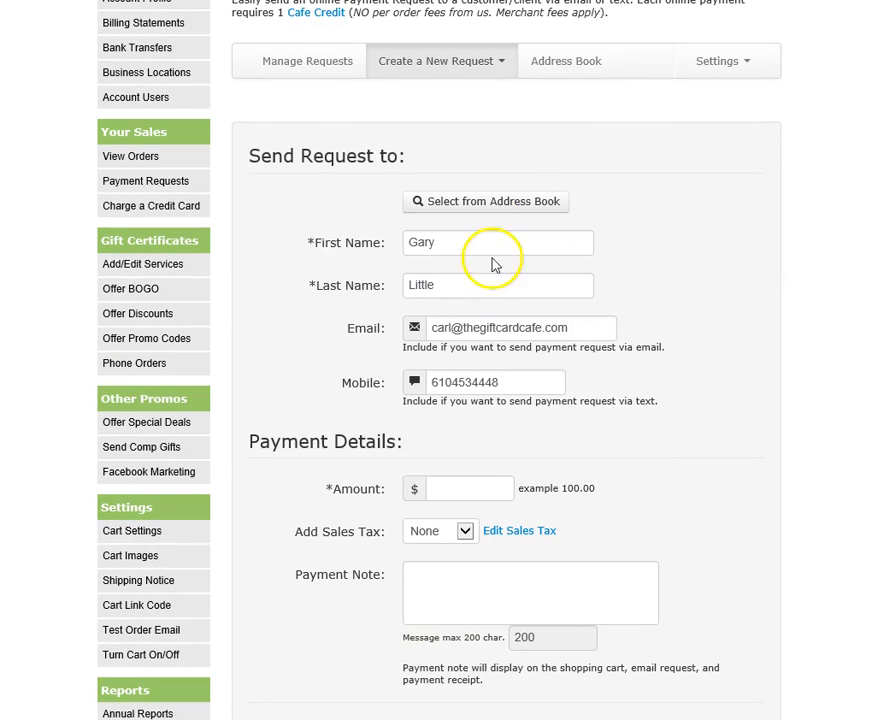
left_click(490, 205)
scroll(531, 364, "down", 1)
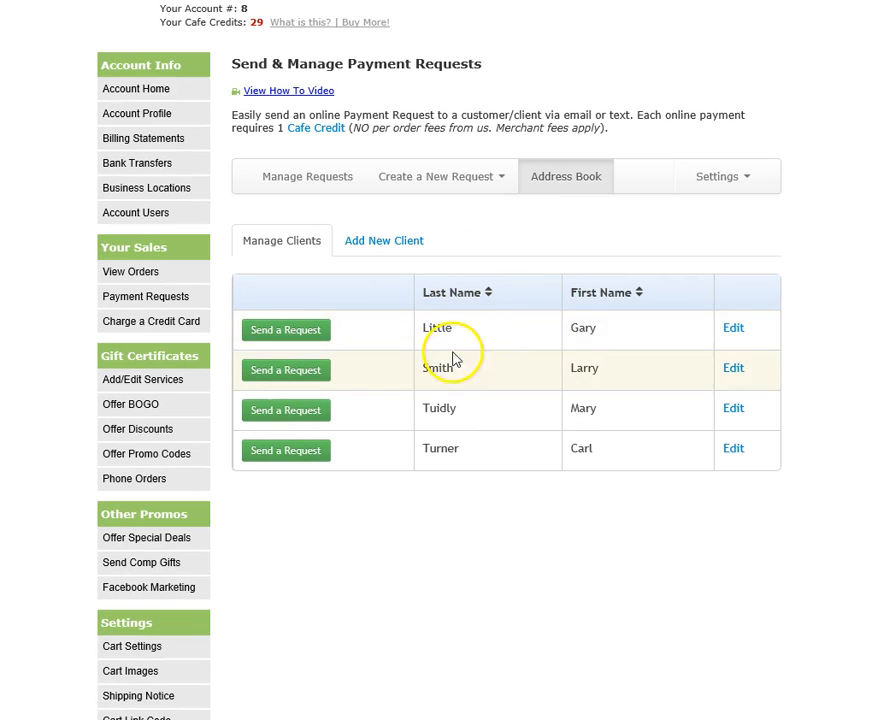
left_click(384, 233)
scroll(434, 311, "down", 1)
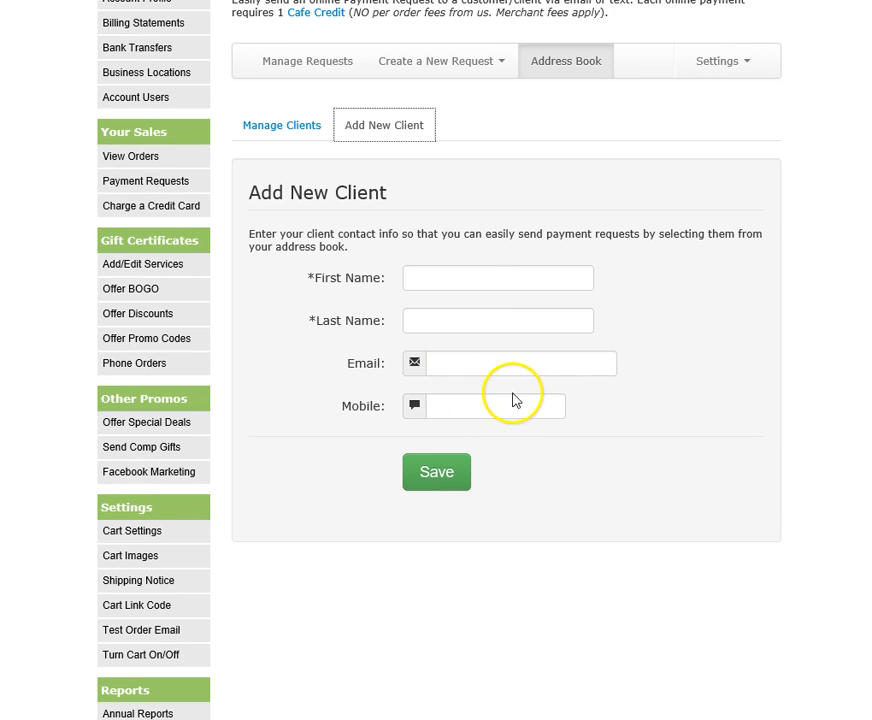
left_click(283, 127)
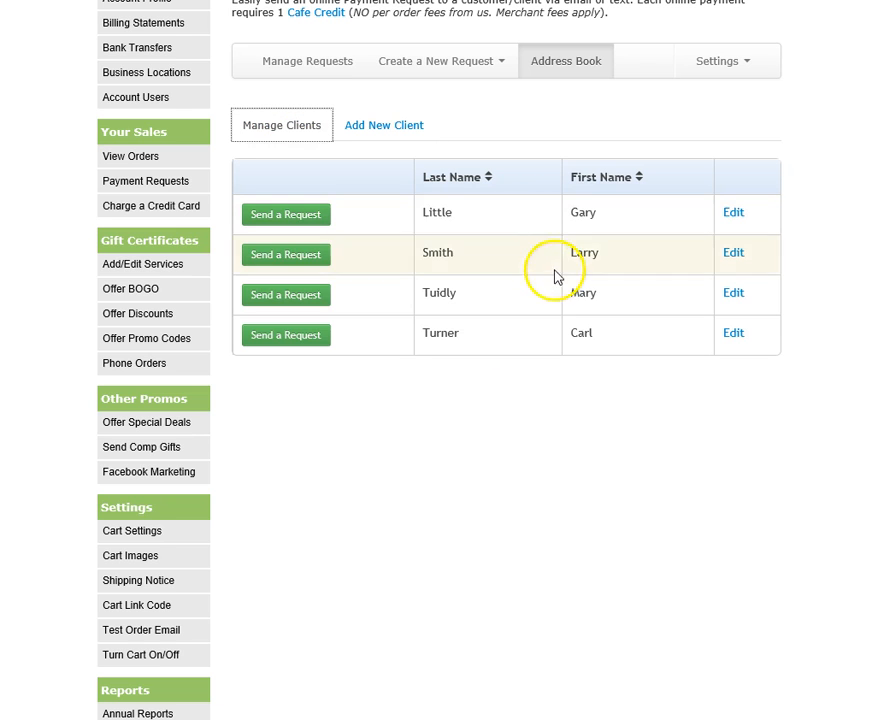
scroll(575, 272, "up", 3)
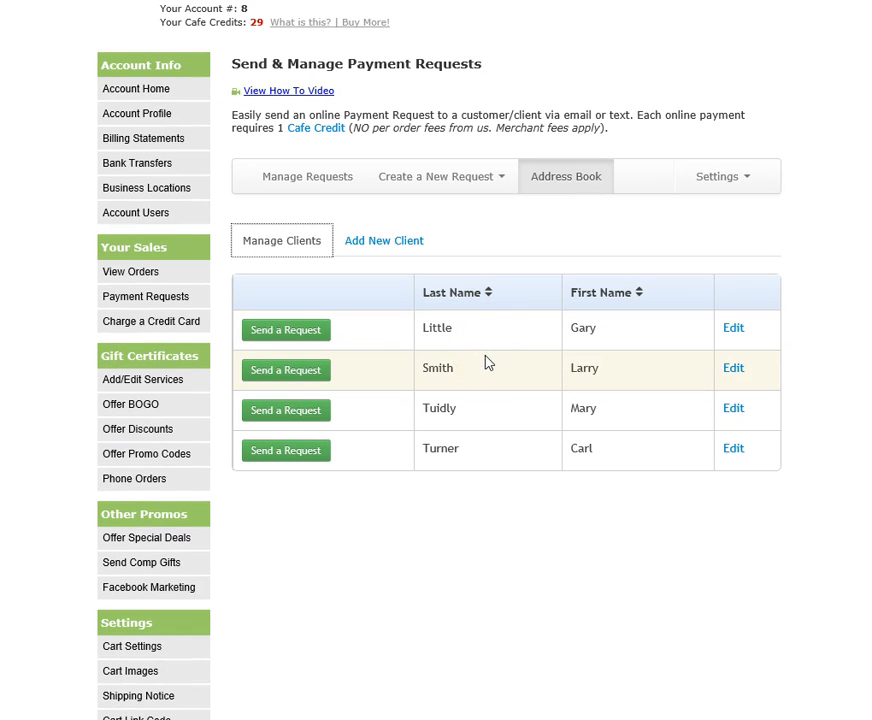
left_click(302, 334)
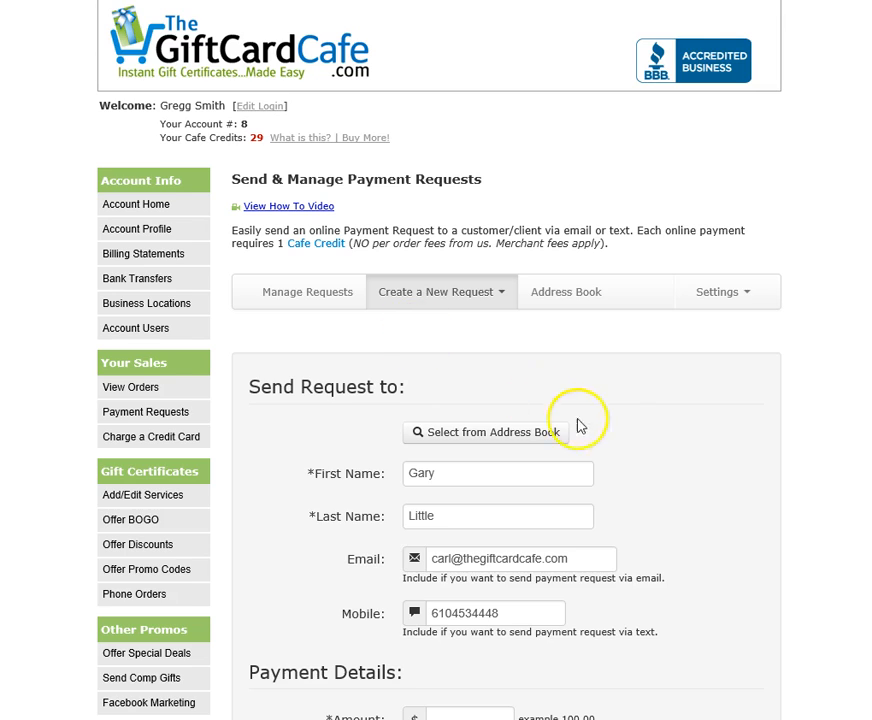
Enter 120.00 as the request amount and keep sales tax at None.
scroll(578, 425, "down", 4)
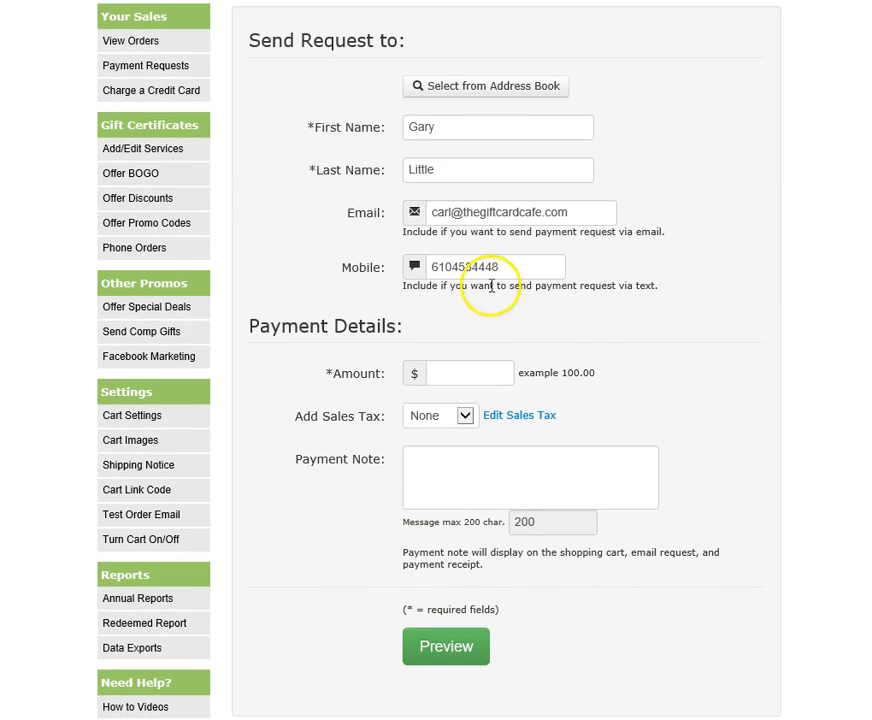
scroll(540, 300, "down", 1)
left_click(469, 266)
type("120.00")
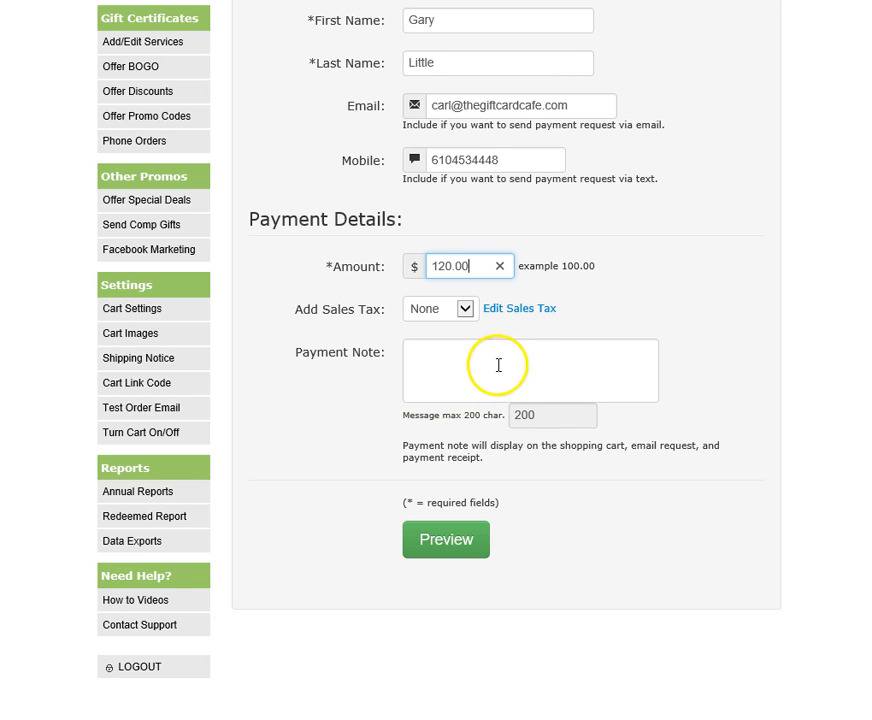
left_click(462, 313)
left_click(647, 287)
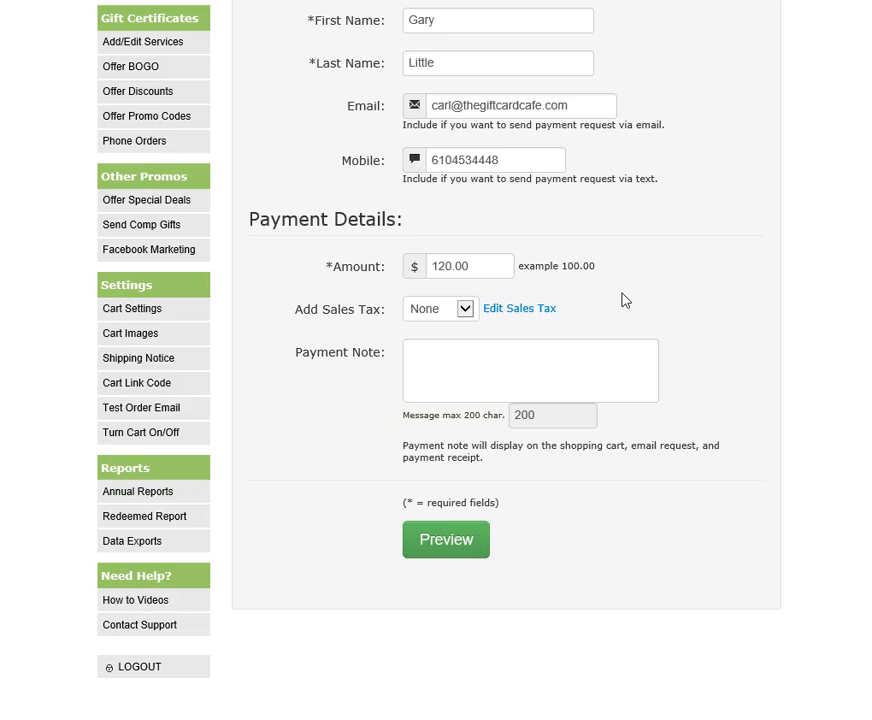
scroll(640, 298, "up", 2)
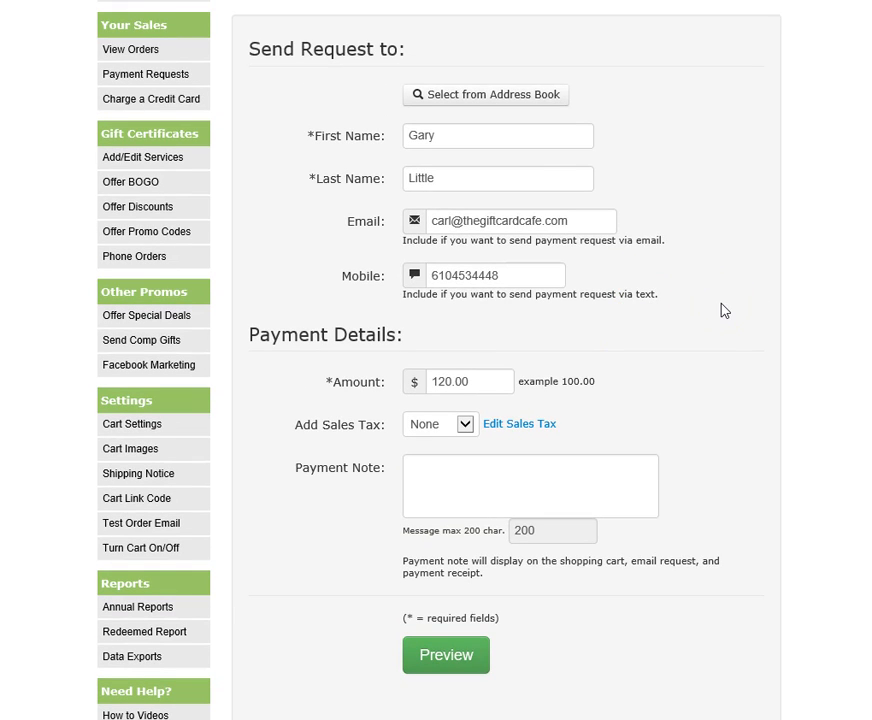
Write the note 'Please pay before you comin in on Tuesday. Thanks!' and preview the request.
left_click(447, 471)
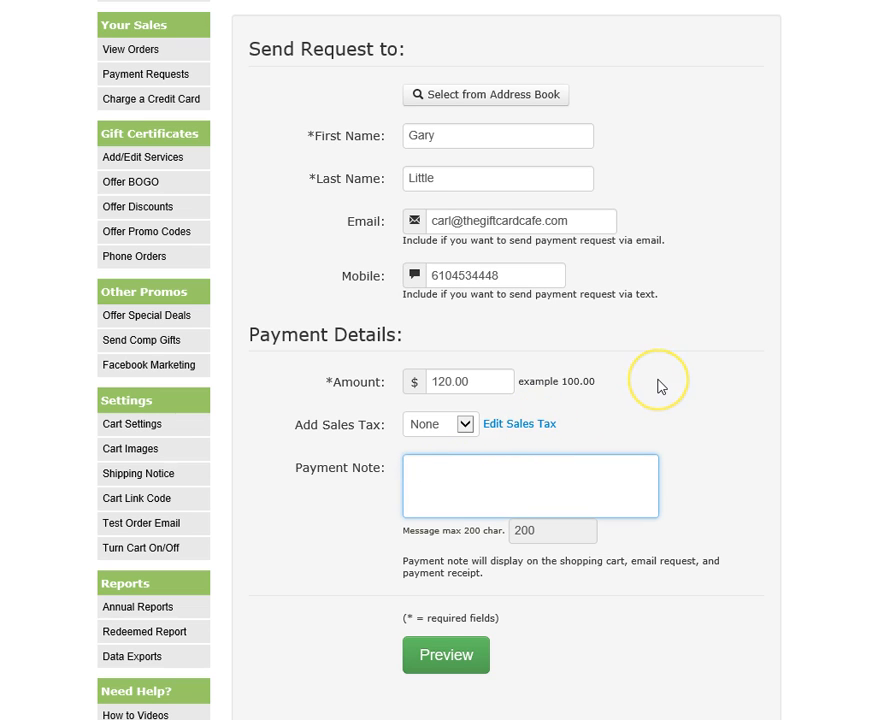
scroll(658, 386, "up", 1)
scroll(658, 386, "down", 1)
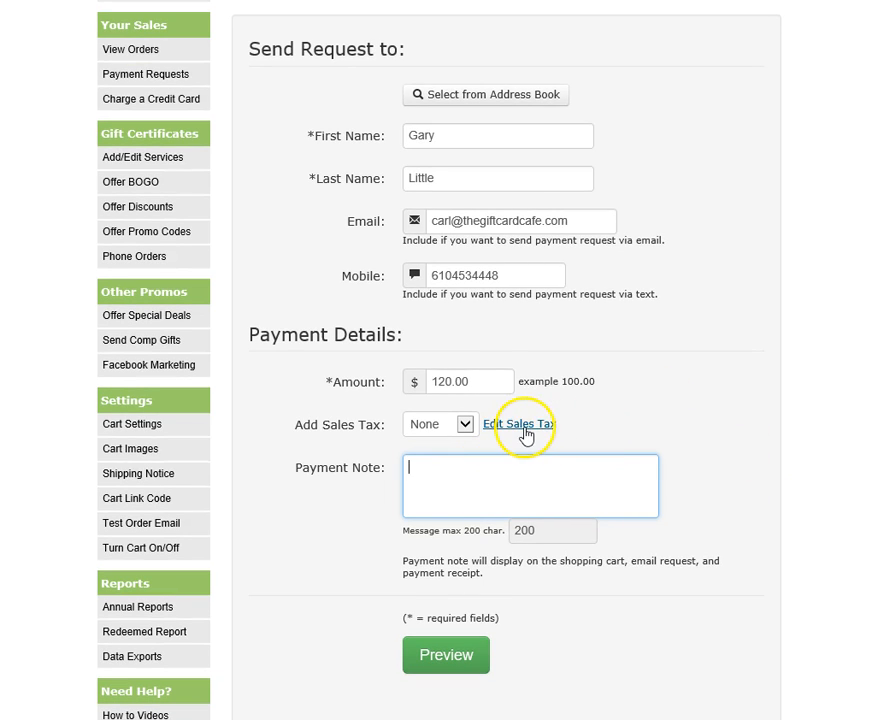
left_click(478, 479)
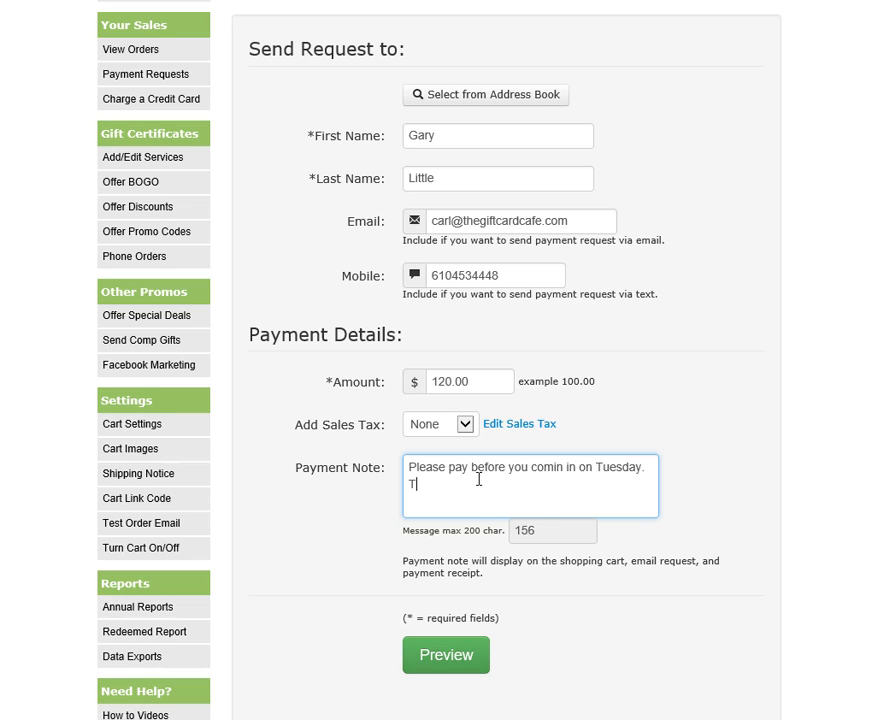
left_click_drag(477, 481, 399, 465)
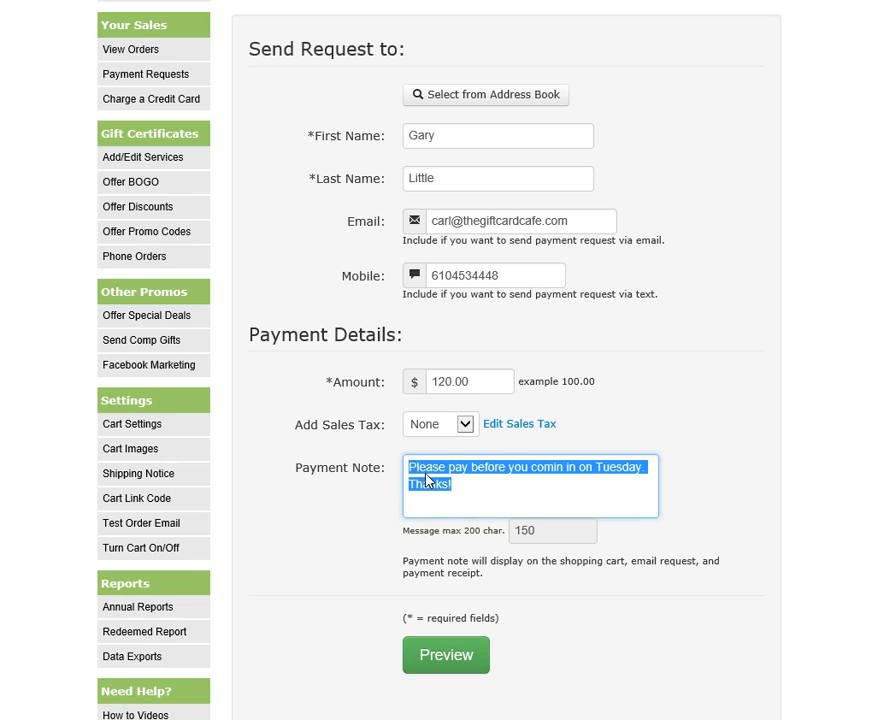
left_click(623, 403)
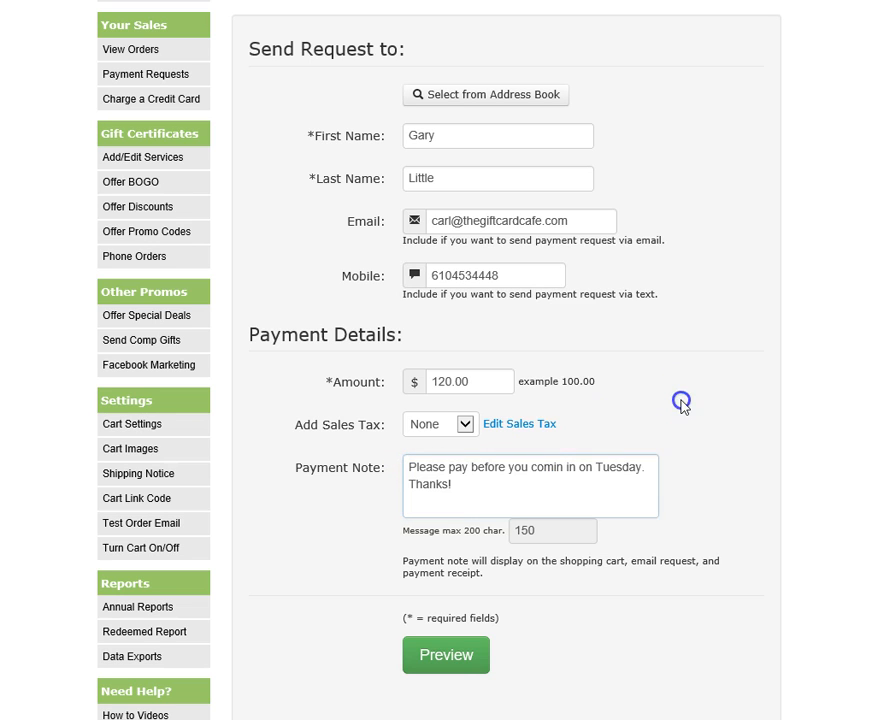
left_click(452, 655)
Check the $120.00 preview's payment note and its misspelled 'comin in on', then return to Edit Request.
scroll(660, 450, "down", 2)
scroll(632, 372, "up", 1)
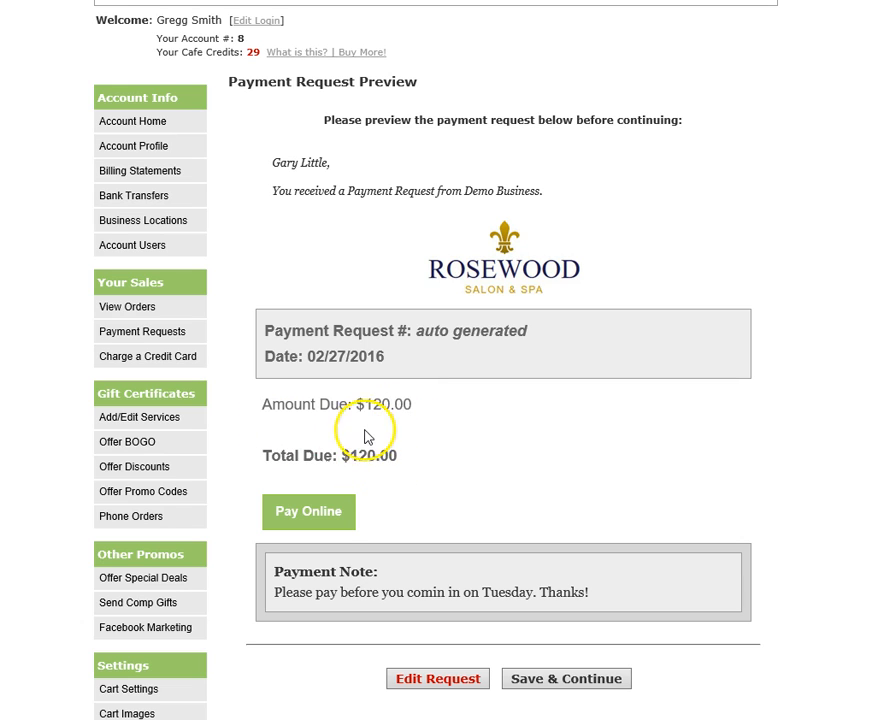
scroll(502, 470, "down", 2)
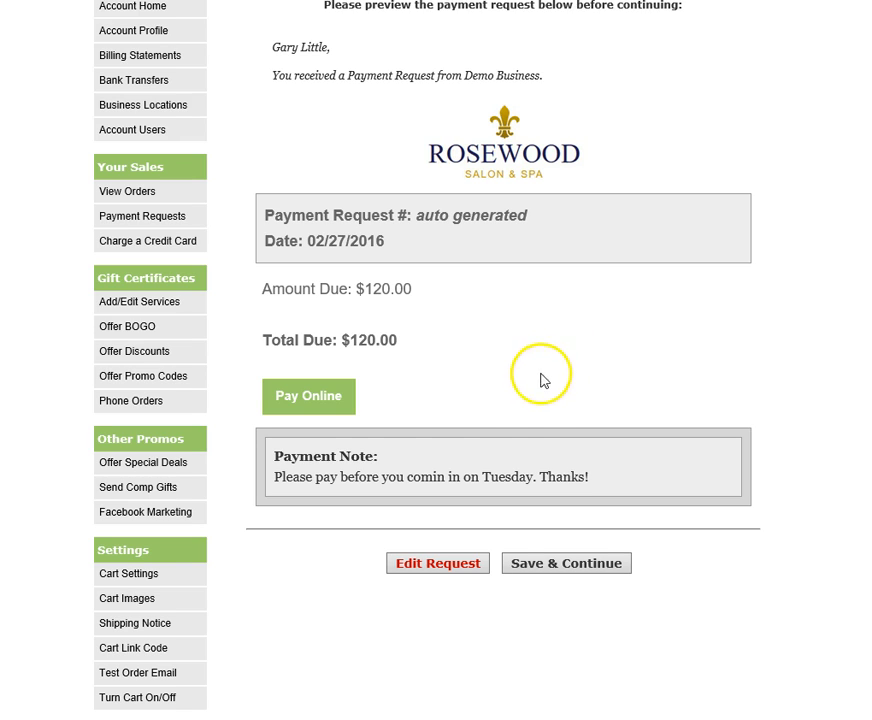
left_click(303, 478)
left_click_drag(303, 478, 484, 477)
left_click(565, 477)
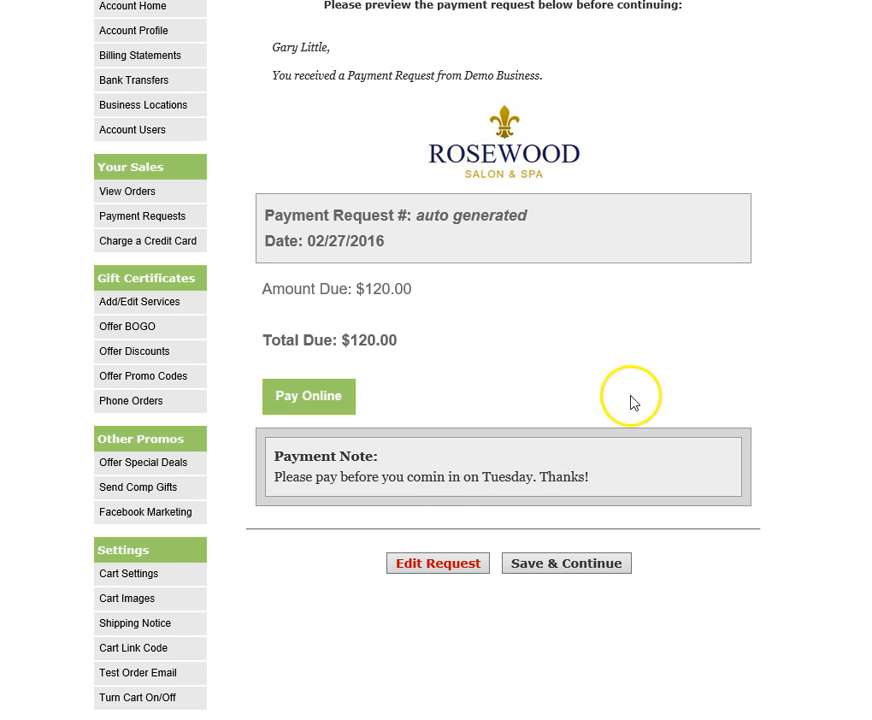
scroll(652, 350, "up", 1)
left_click(433, 682)
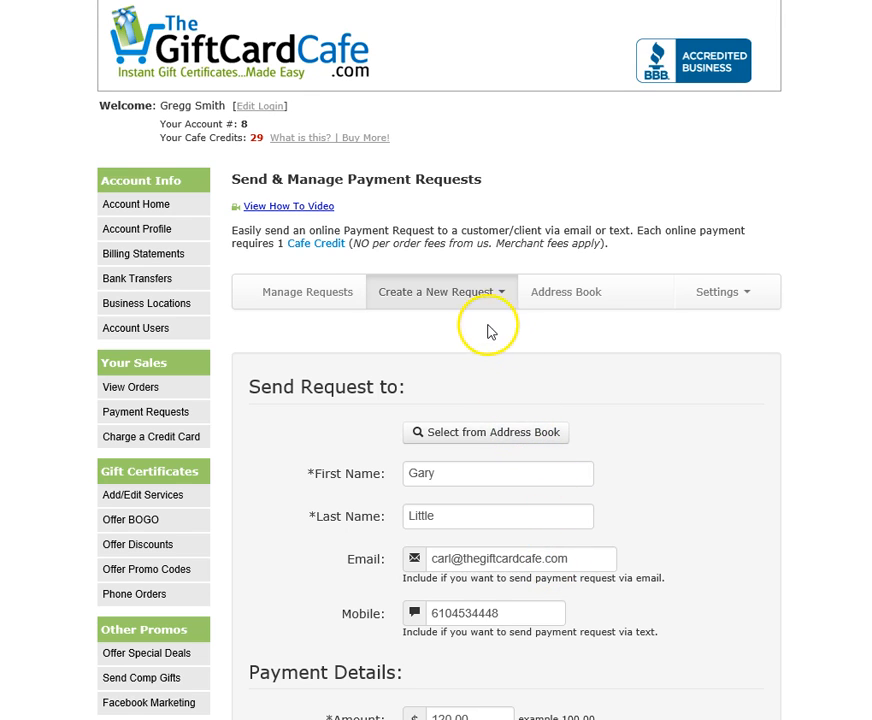
Start a Package/Service request and select the Autumn Peel package at 100.00.
left_click(485, 297)
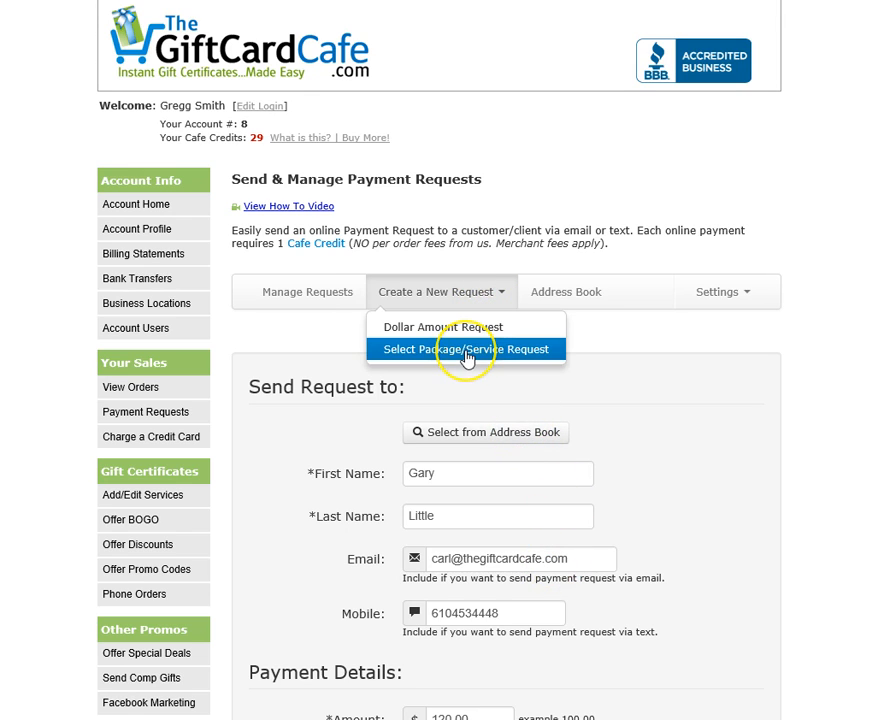
left_click(466, 350)
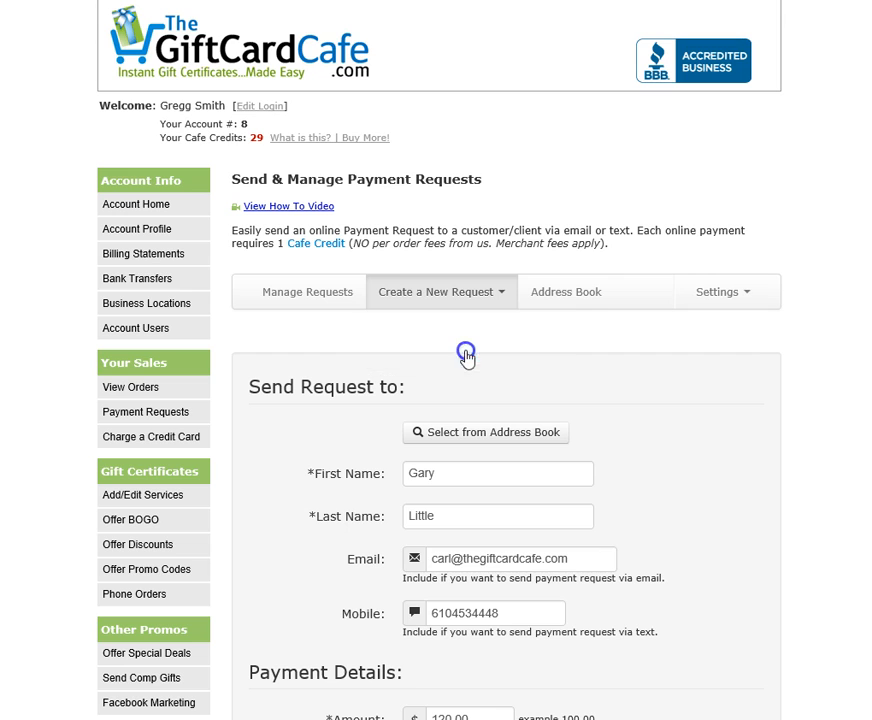
scroll(644, 389, "down", 1)
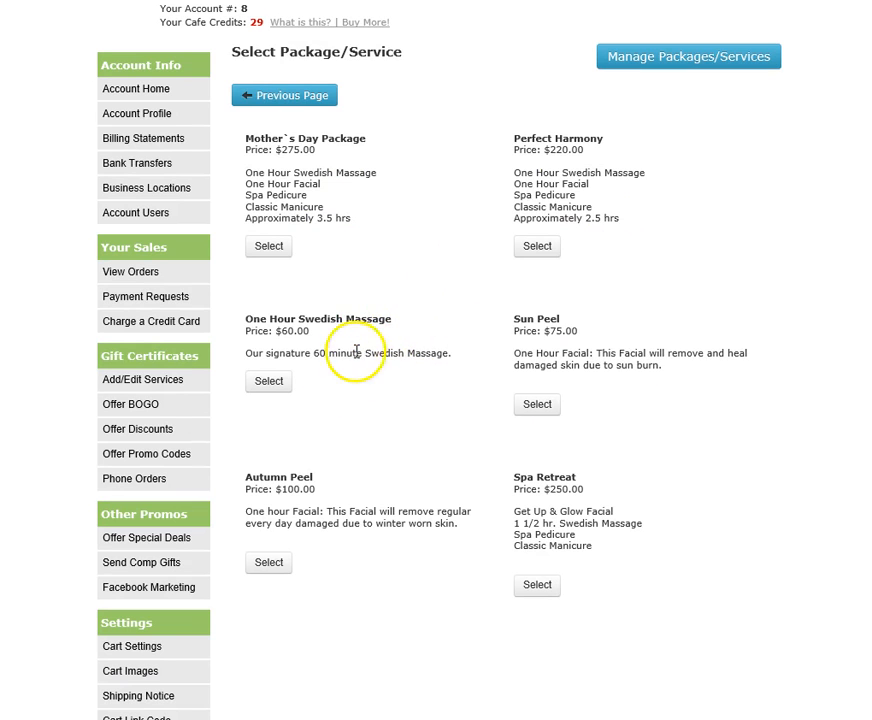
scroll(389, 384, "down", 1)
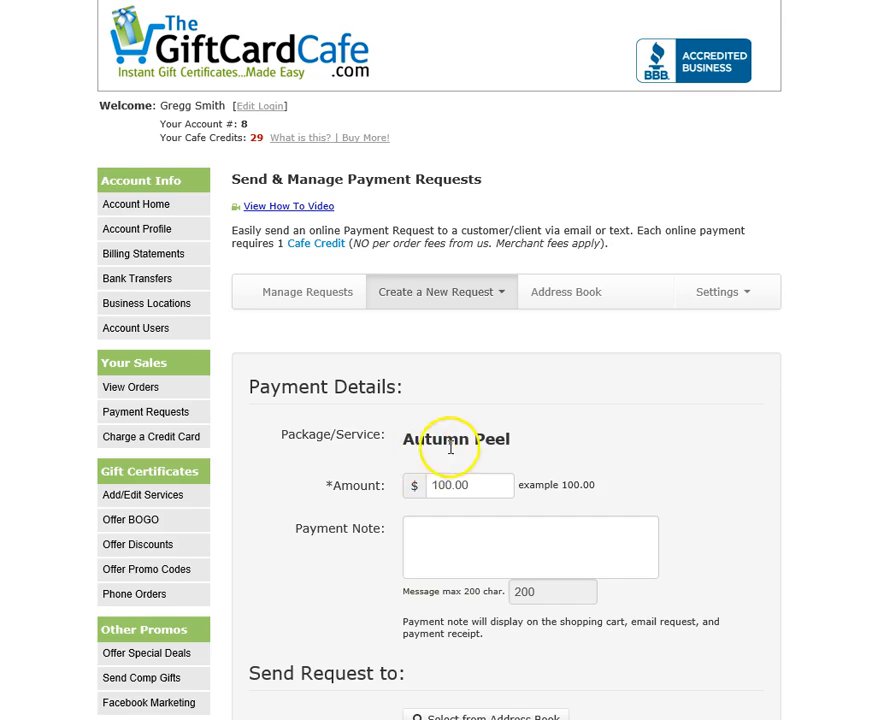
Enter the note 'Please pay before your appointment on Tuesday. Thanks!' and preview the Autumn Peel request.
scroll(545, 339, "down", 1)
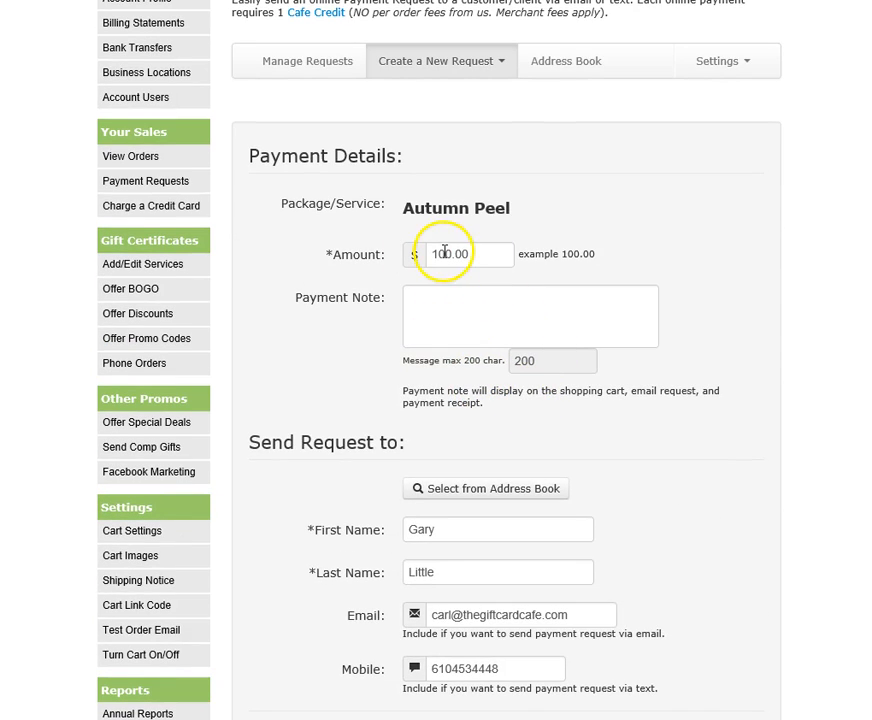
left_click(448, 313)
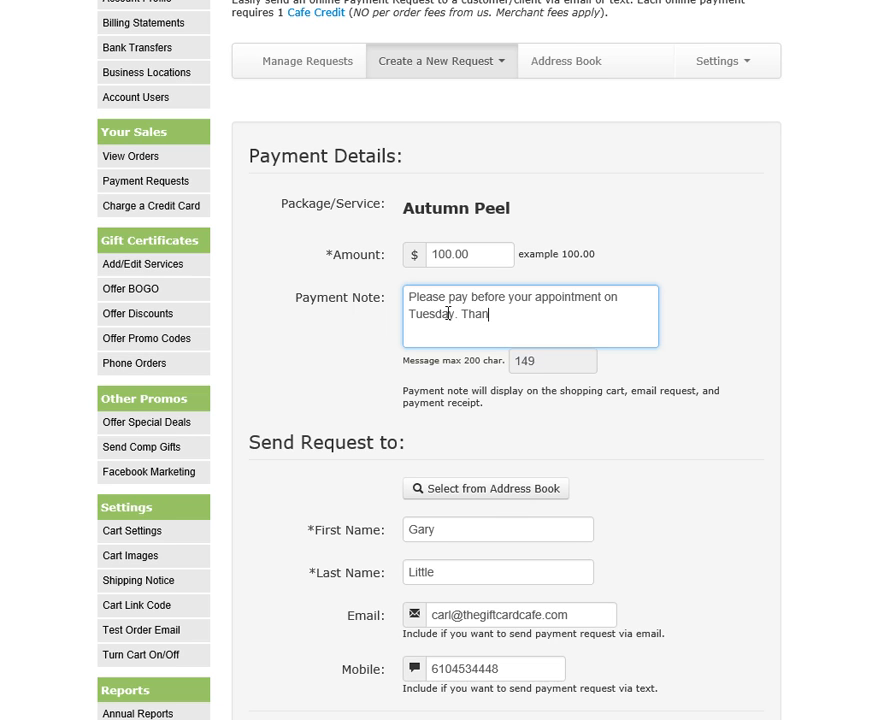
scroll(448, 314, "down", 2)
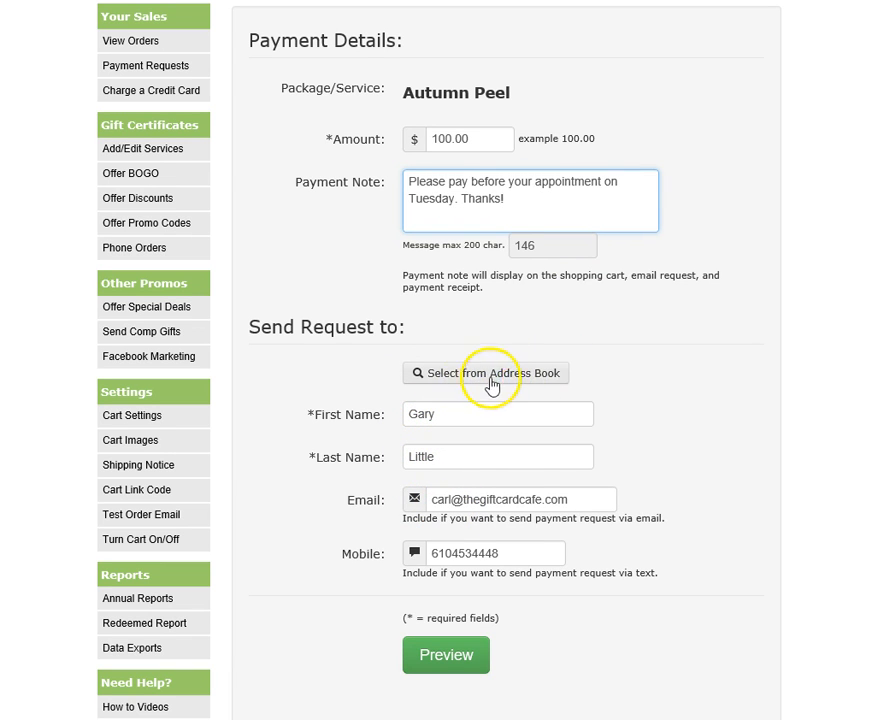
left_click(460, 665)
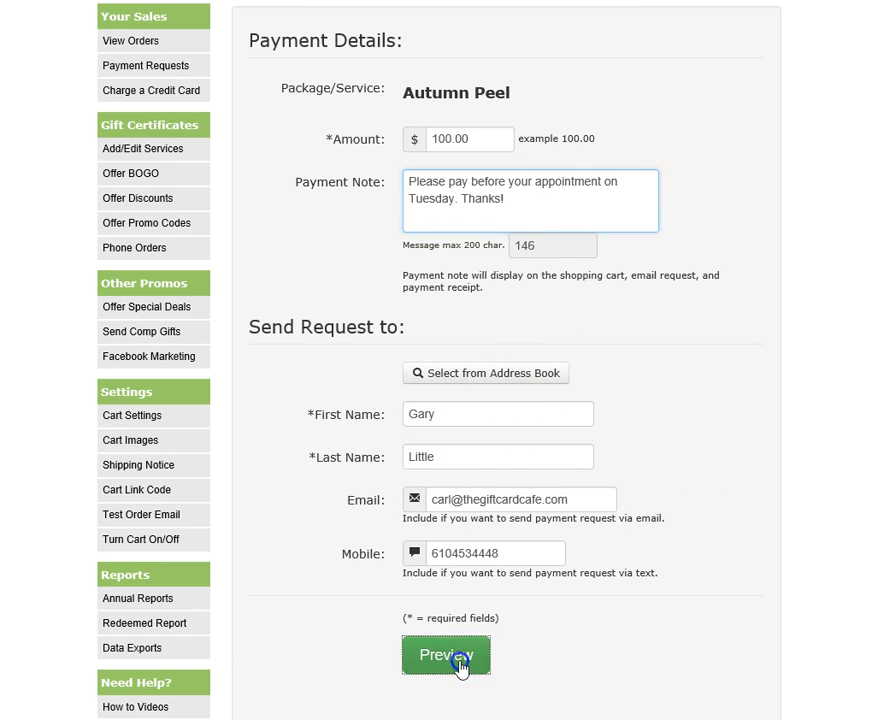
Verify the $7.50 sales tax and payment note in the preview, then save the Autumn Peel request.
scroll(611, 502, "down", 5)
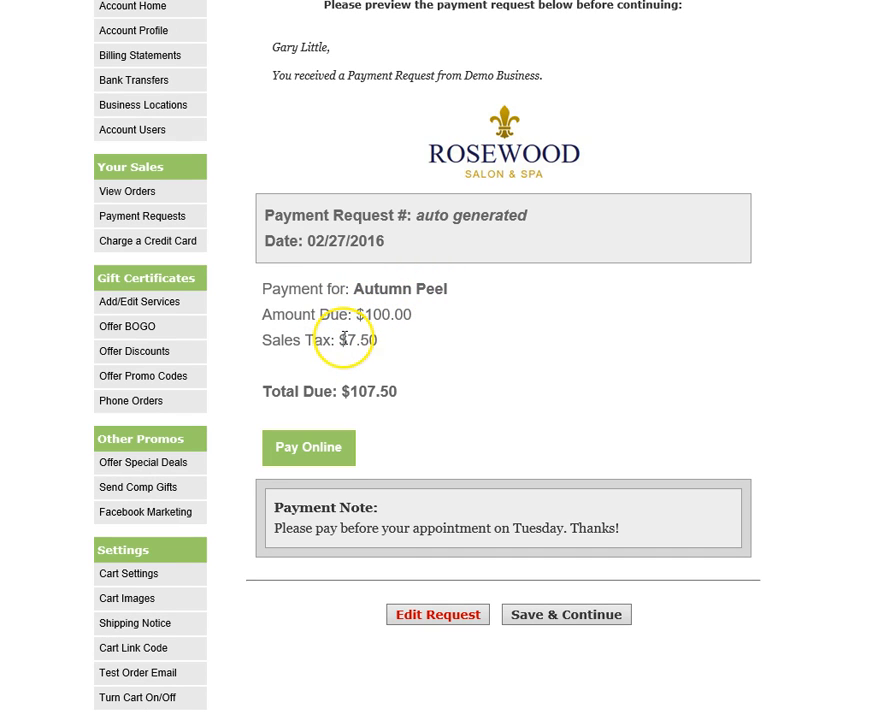
left_click_drag(347, 343, 372, 341)
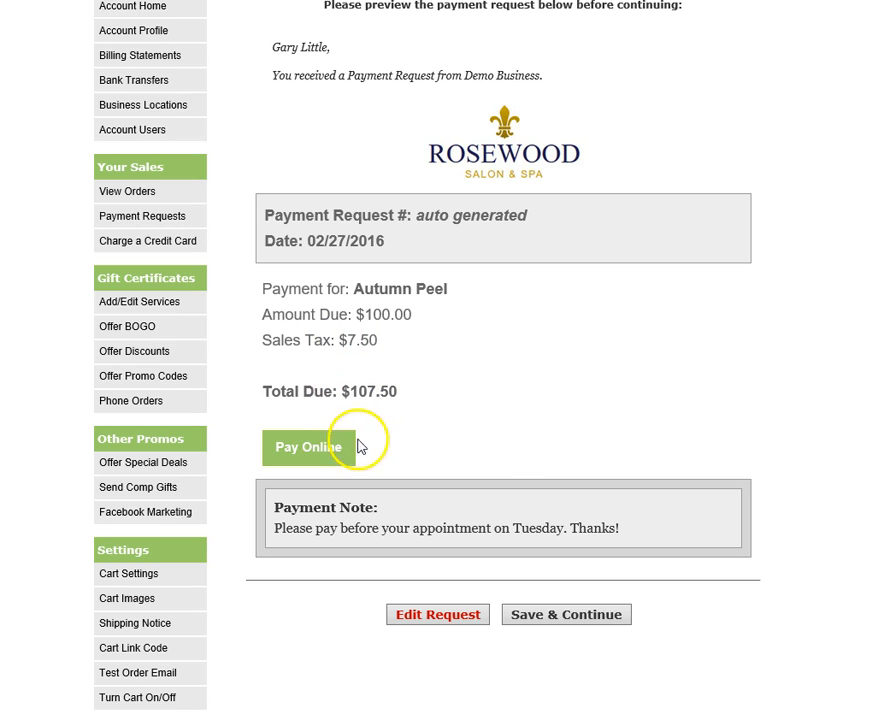
left_click_drag(274, 528, 516, 524)
left_click(532, 434)
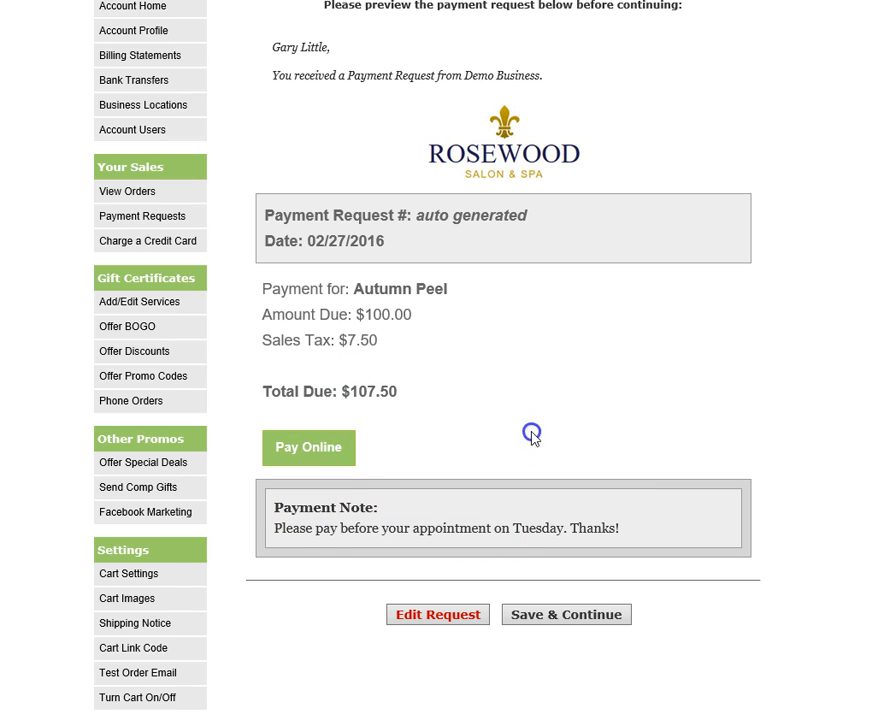
left_click(564, 617)
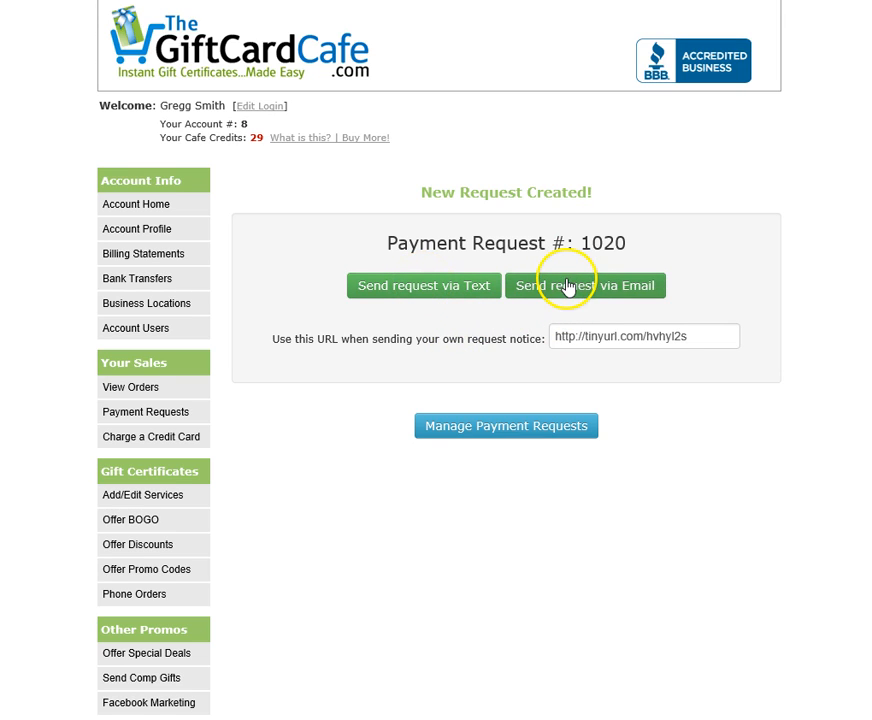
Copy the request's short link and send the Autumn Peel request by text message.
left_click(610, 341)
right_click(610, 343)
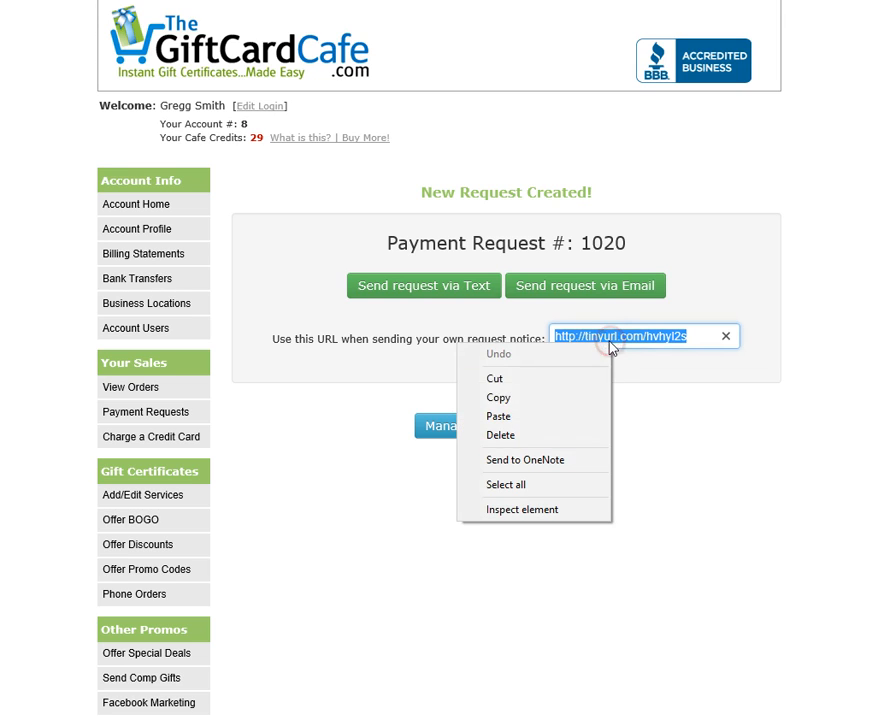
left_click(578, 397)
left_click(471, 366)
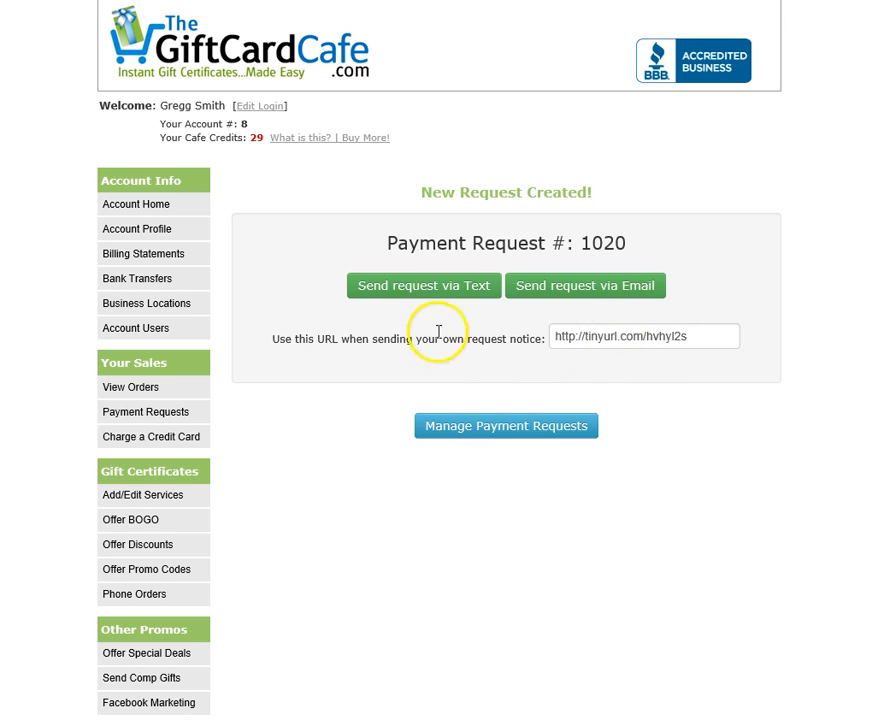
left_click(434, 290)
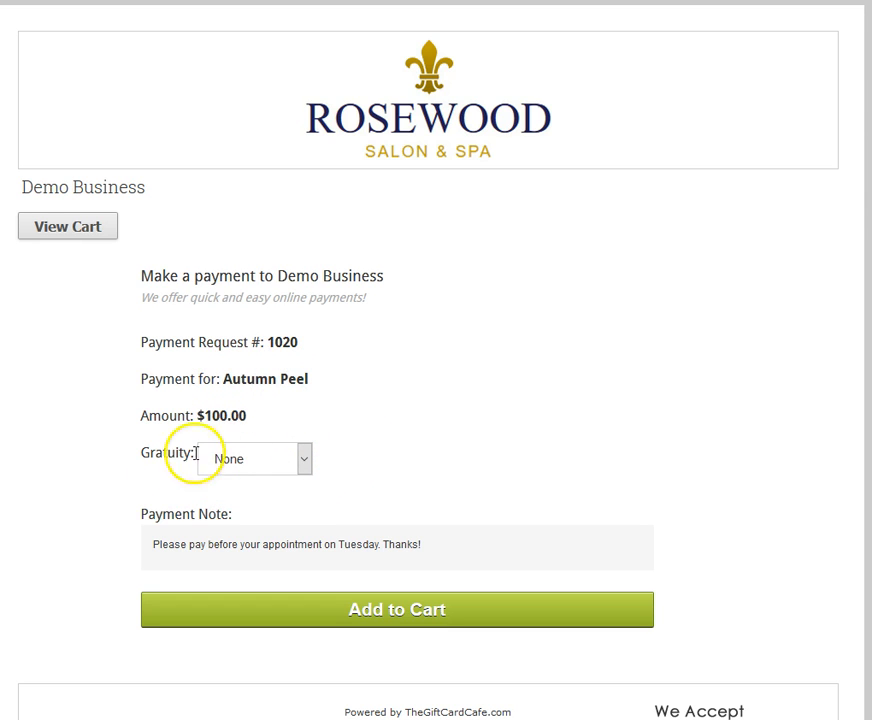
Add a 20% gratuity, put the Autumn Peel payment in the cart, and check out for $127.50.
left_click(305, 459)
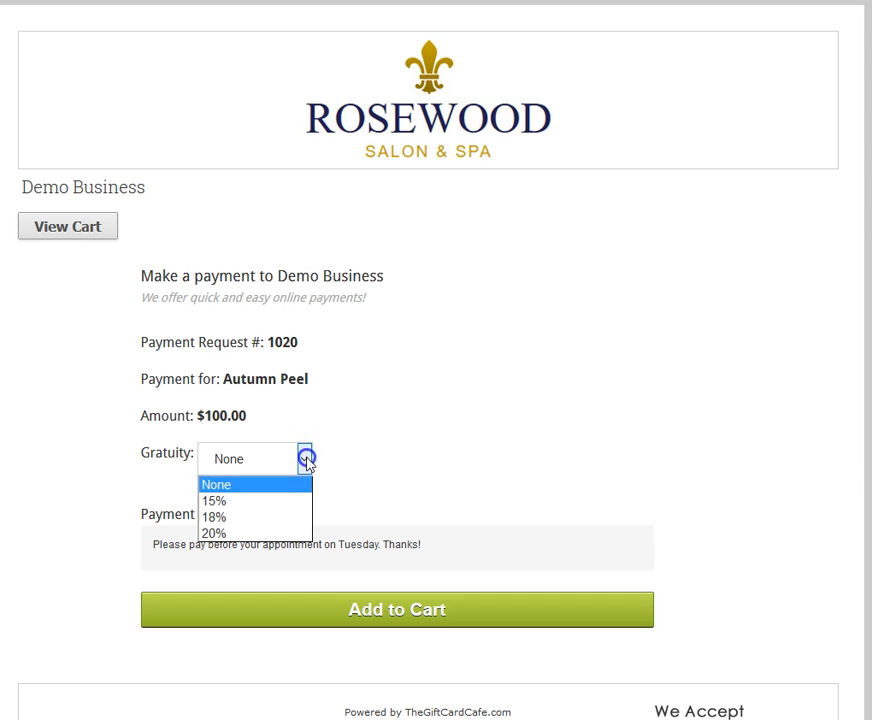
left_click(257, 536)
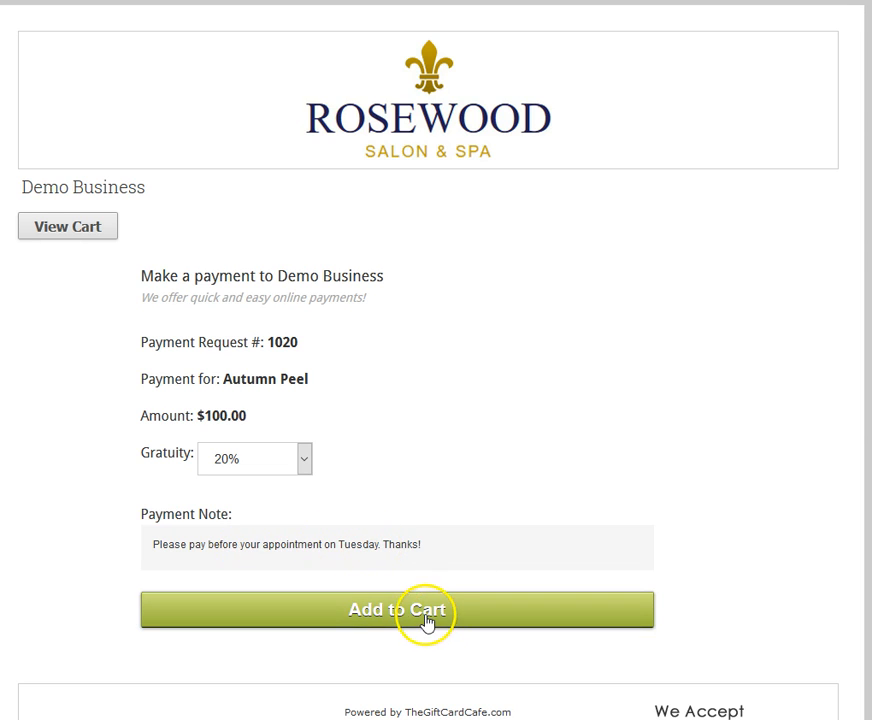
left_click(366, 612)
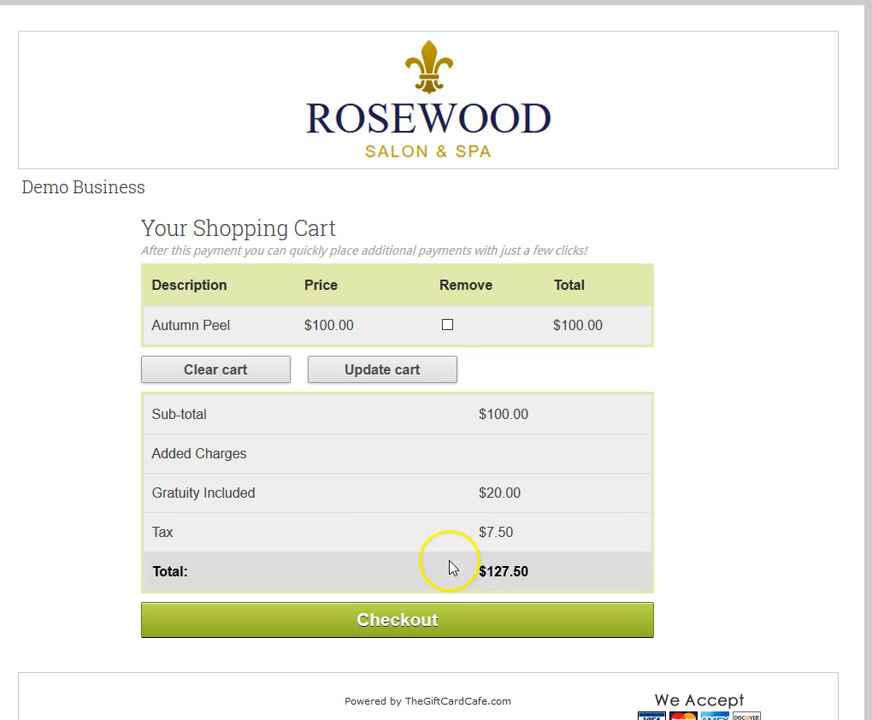
left_click(408, 620)
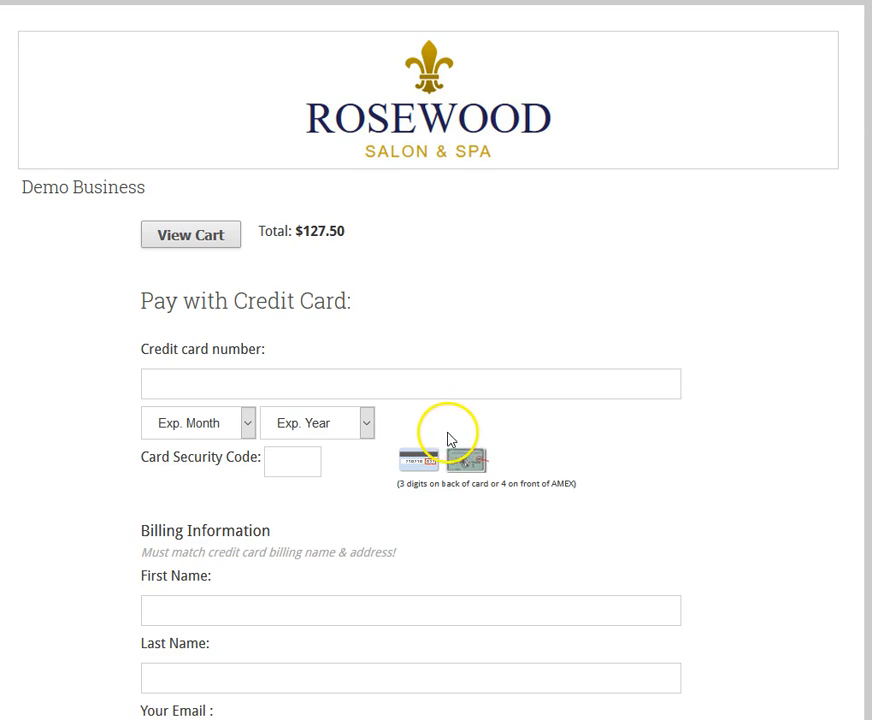
scroll(440, 400, "down", 2)
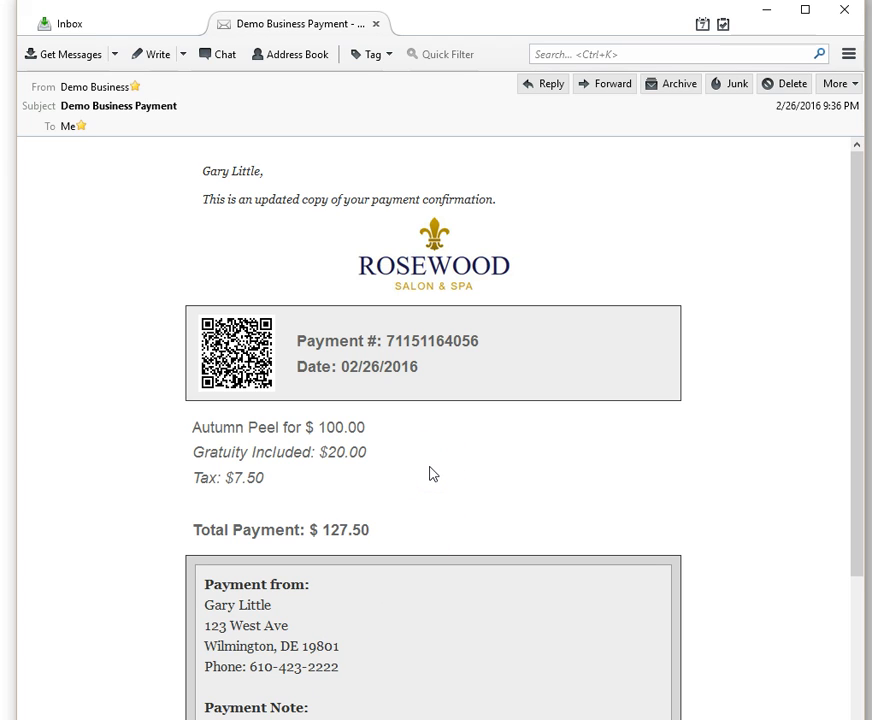
Read the $127.50 Autumn Peel confirmation email, picking out its payment number.
left_click(442, 394)
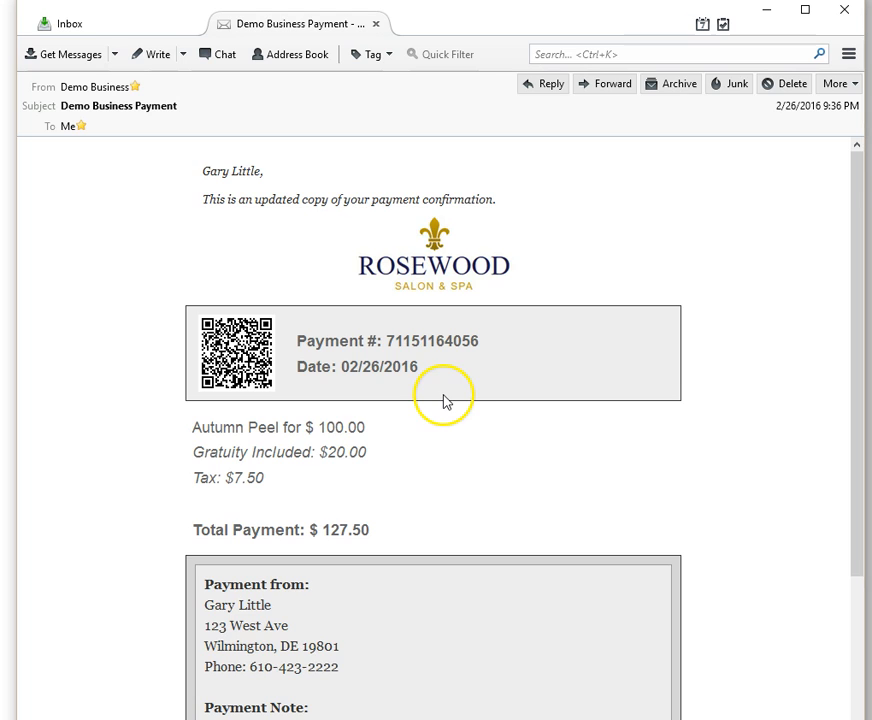
scroll(510, 405, "down", 2)
scroll(510, 405, "up", 2)
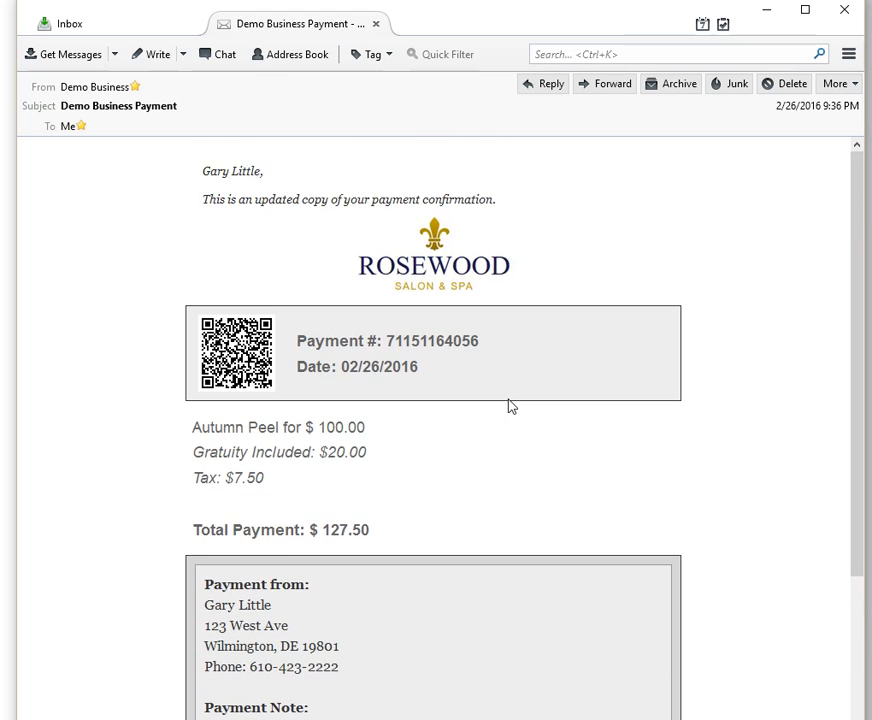
scroll(505, 404, "down", 2)
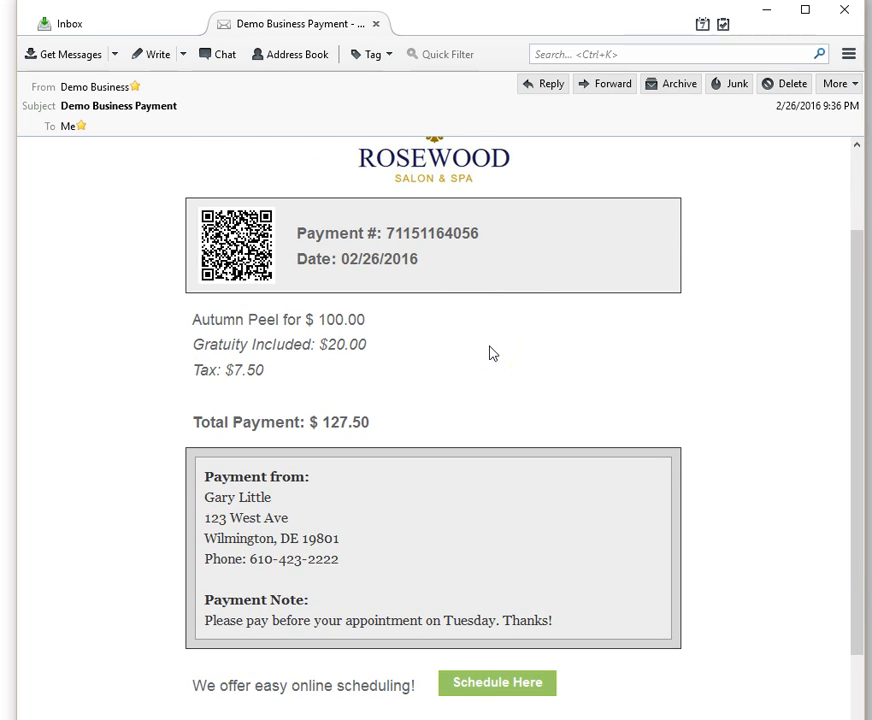
scroll(490, 352, "up", 2)
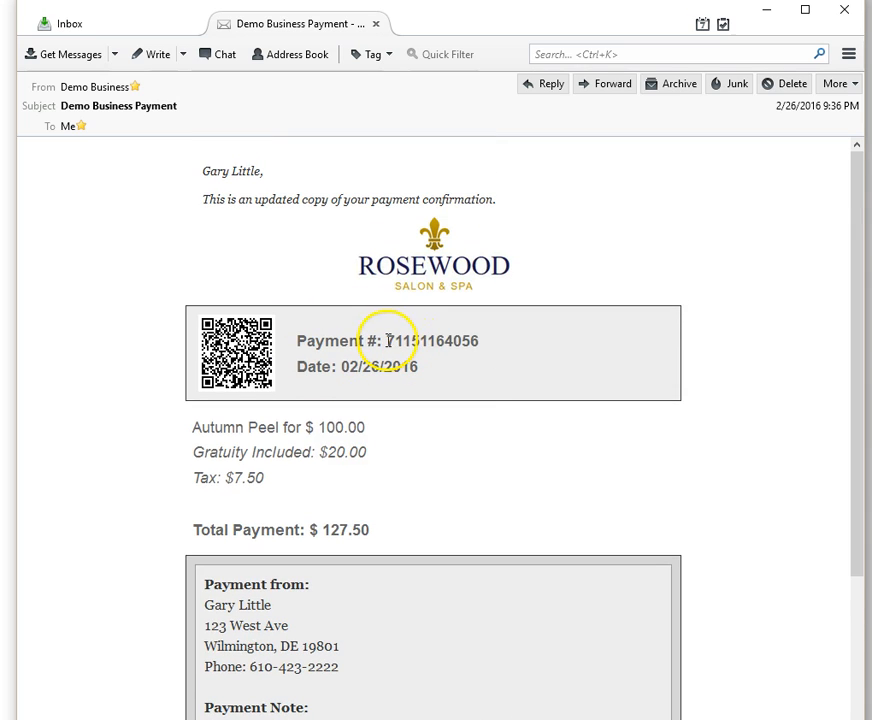
left_click_drag(388, 340, 460, 339)
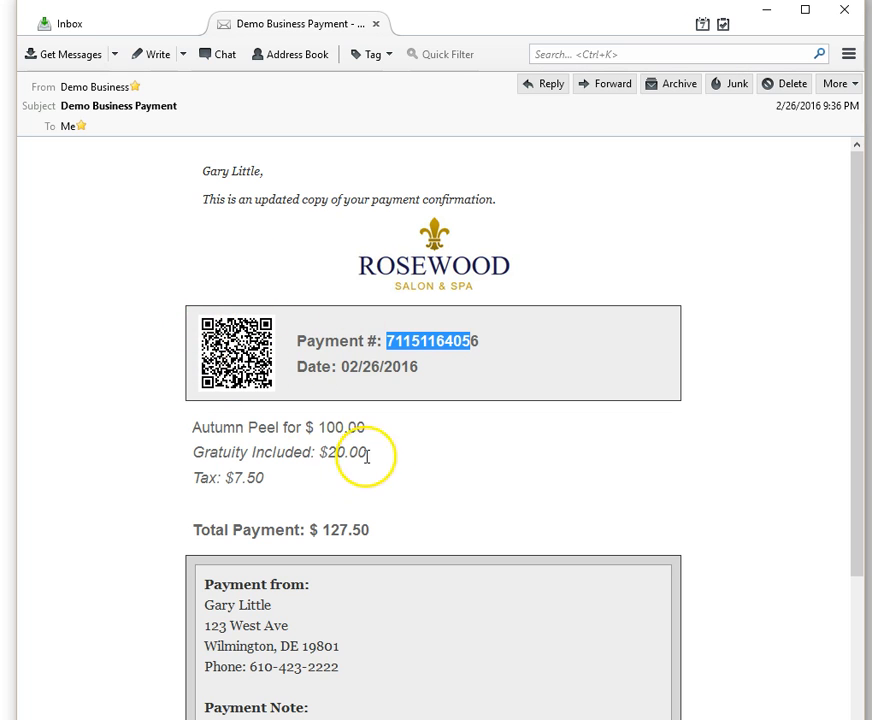
scroll(446, 420, "down", 2)
left_click(446, 413)
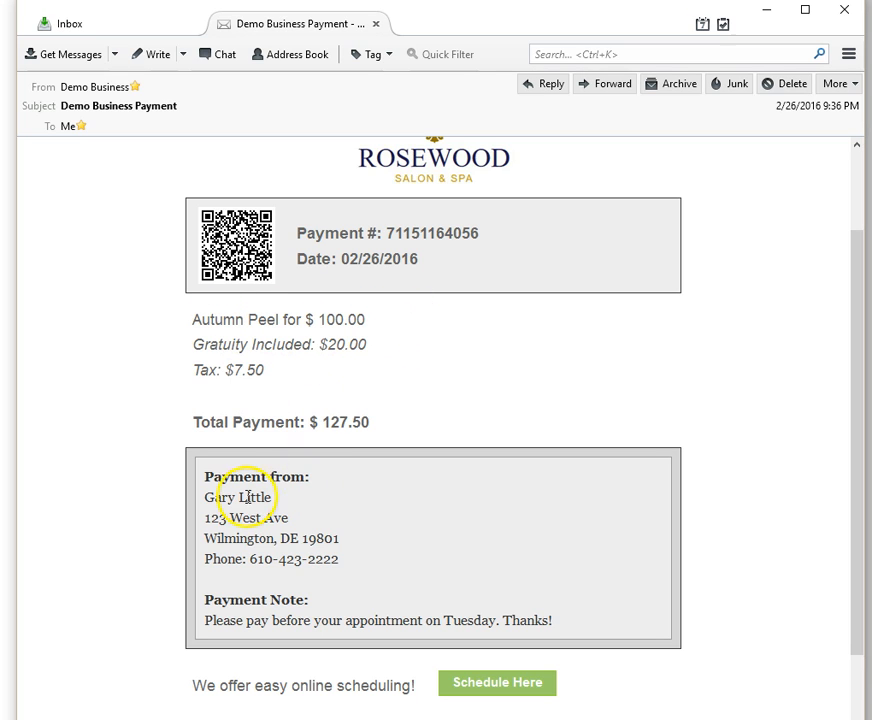
Review the email's customer details and payment note, then go to the Paid Requests list.
left_click_drag(210, 497, 286, 531)
left_click(262, 622)
left_click_drag(219, 617, 510, 617)
left_click(547, 578)
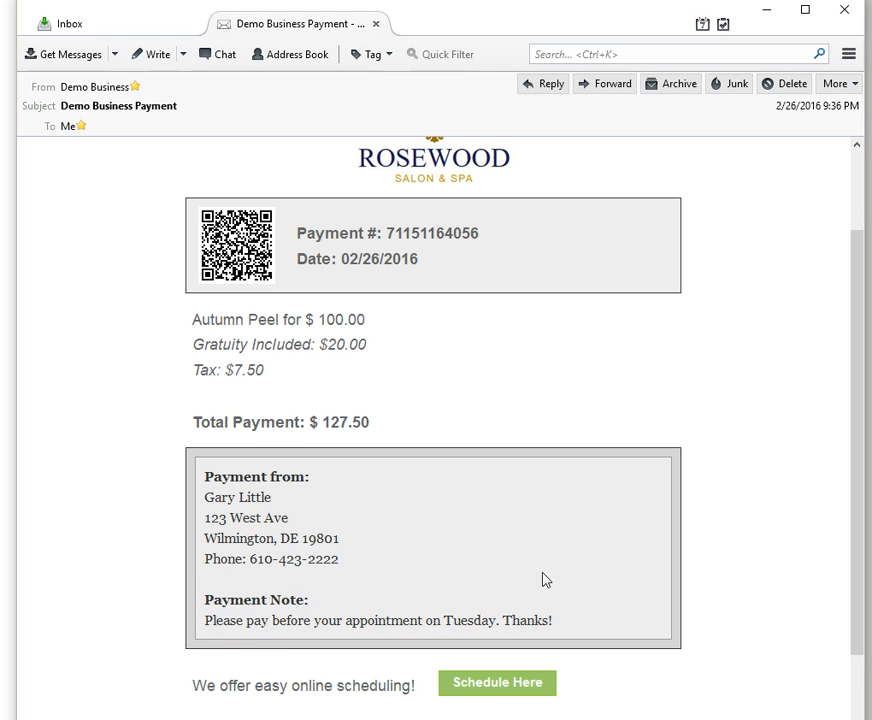
scroll(597, 516, "down", 3)
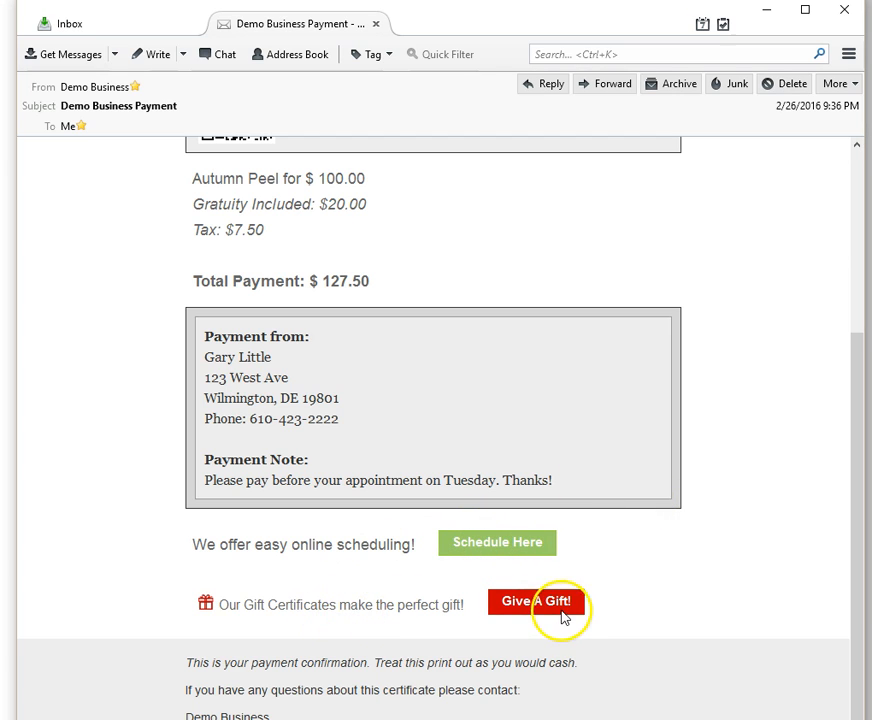
left_click(518, 598)
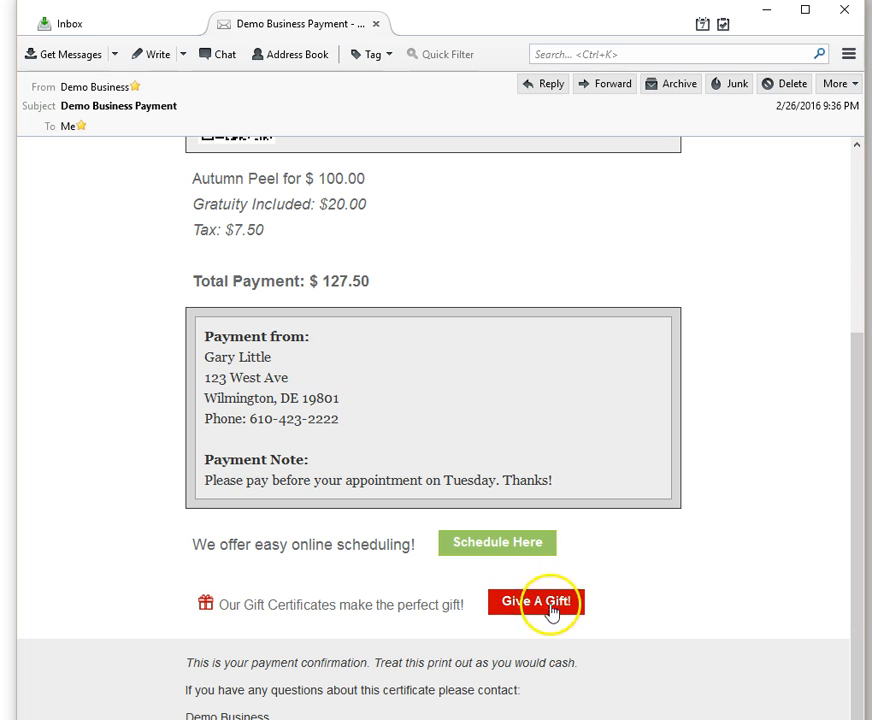
scroll(693, 527, "up", 4)
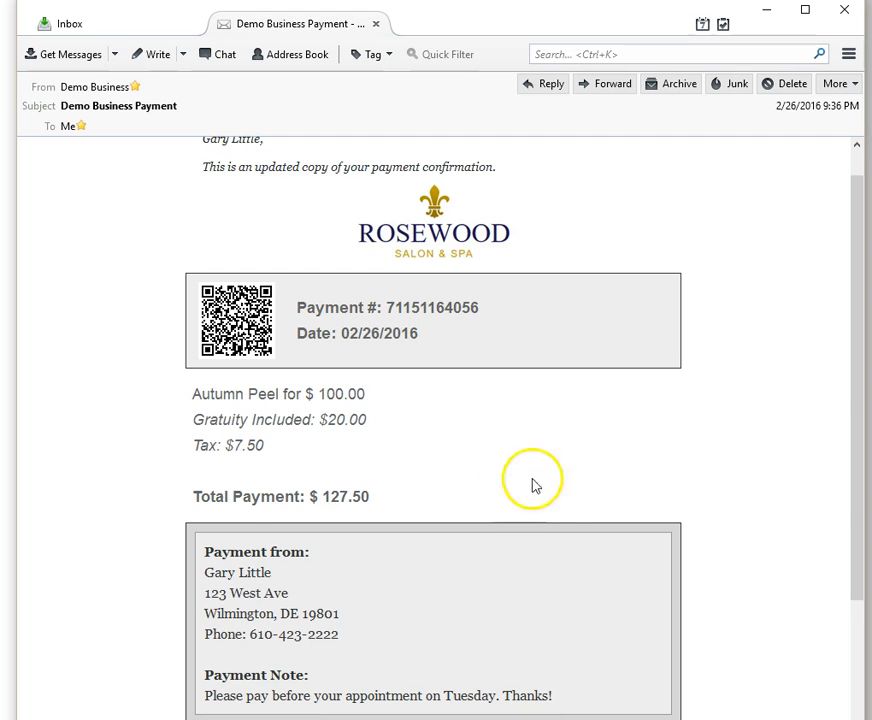
scroll(560, 485, "down", 4)
scroll(677, 514, "up", 4)
scroll(677, 514, "down", 4)
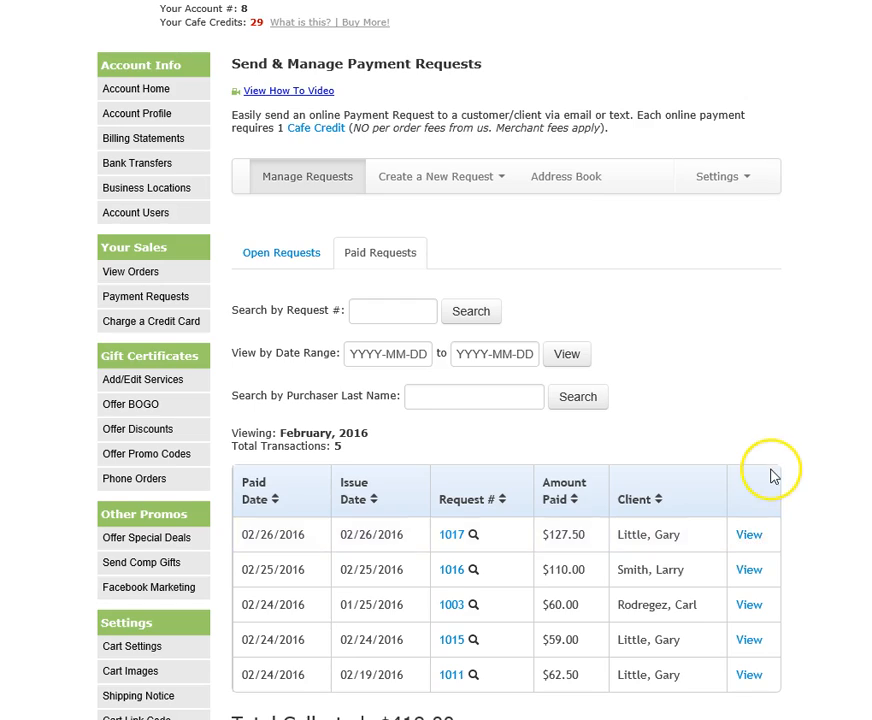
Show paid requests dated 2016-02-25 through 2016-02-27.
scroll(765, 450, "down", 2)
scroll(745, 480, "up", 1)
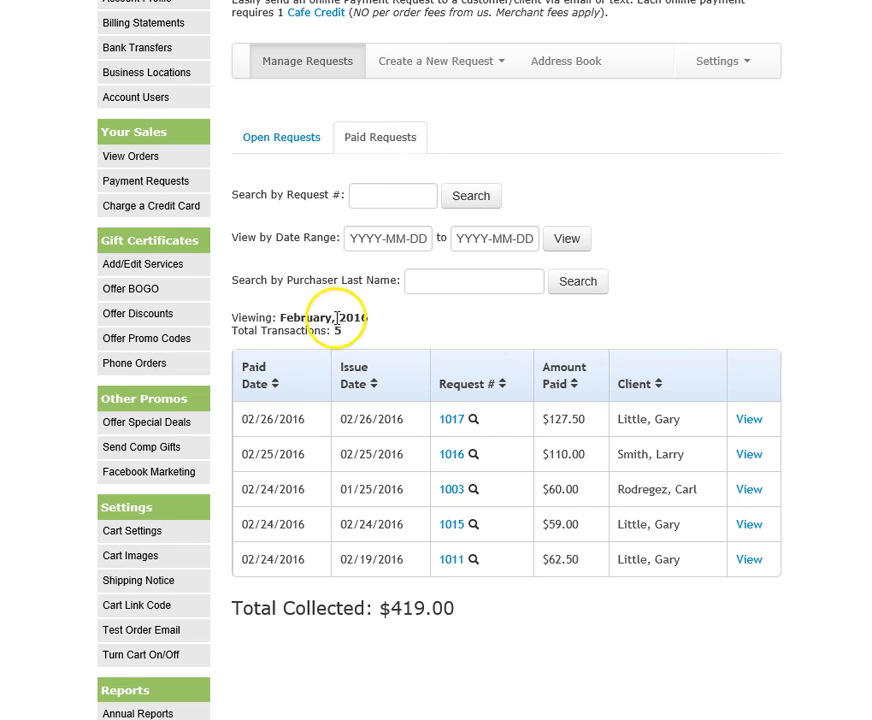
left_click(389, 239)
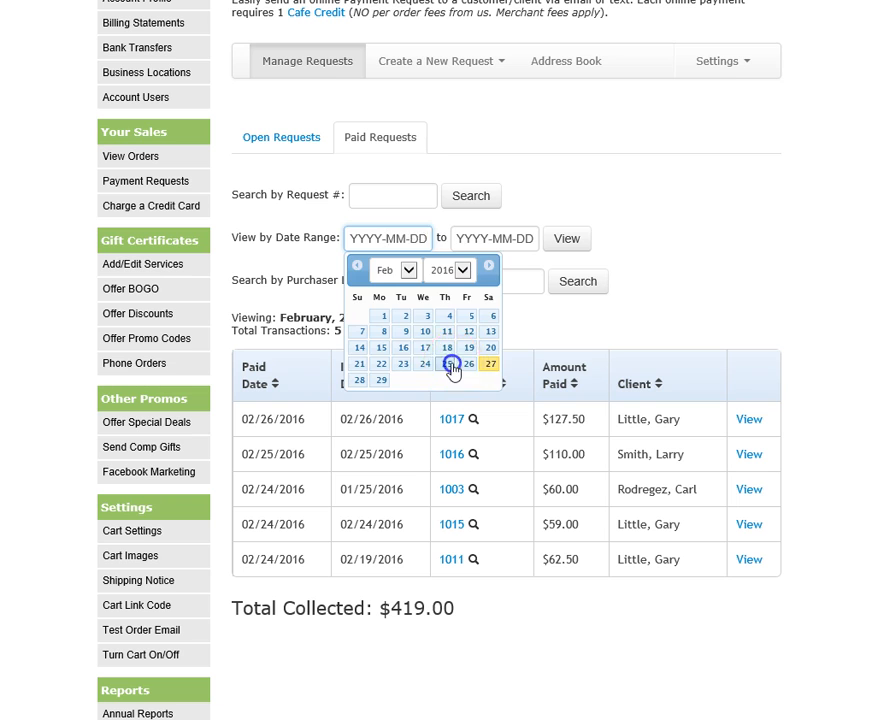
left_click(449, 364)
left_click(480, 240)
left_click(597, 364)
left_click(575, 236)
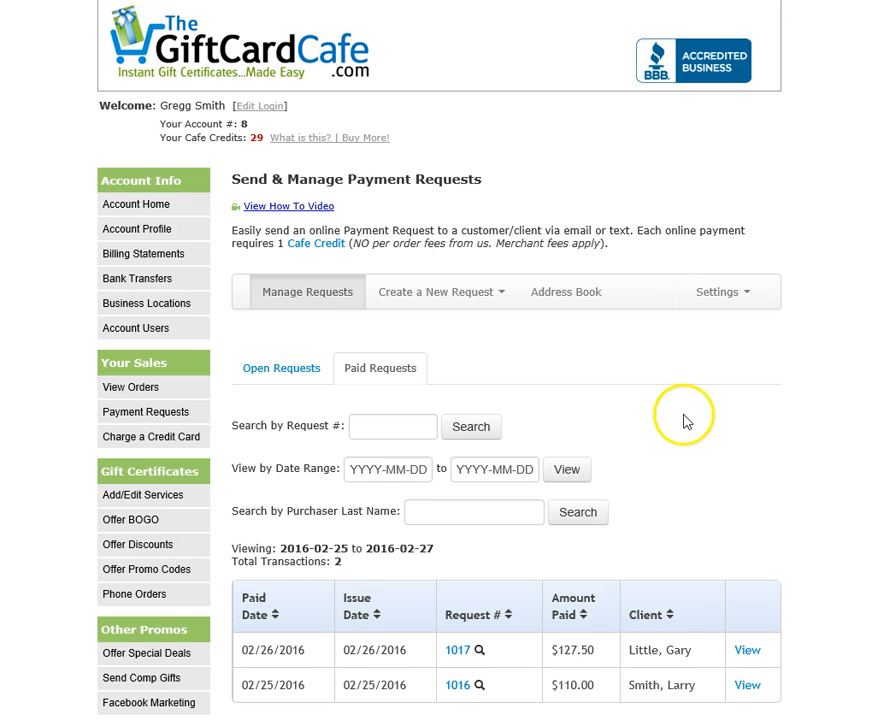
Search the paid requests by the customer's last name, leaving three transactions totalling $249.00.
scroll(685, 415, "down", 3)
scroll(631, 400, "up", 3)
left_click(472, 397)
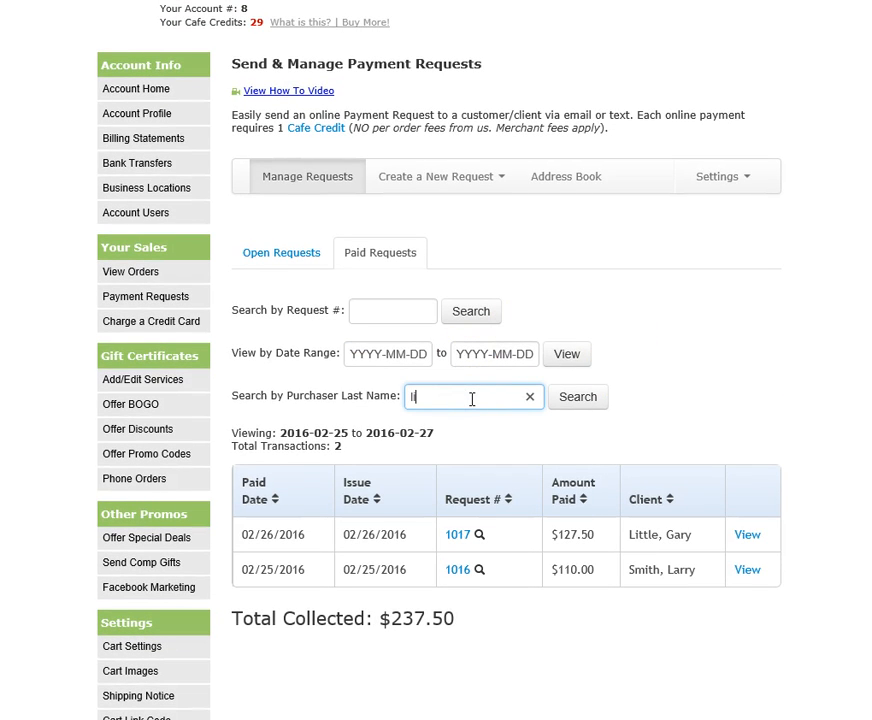
left_click(582, 400)
scroll(692, 404, "down", 3)
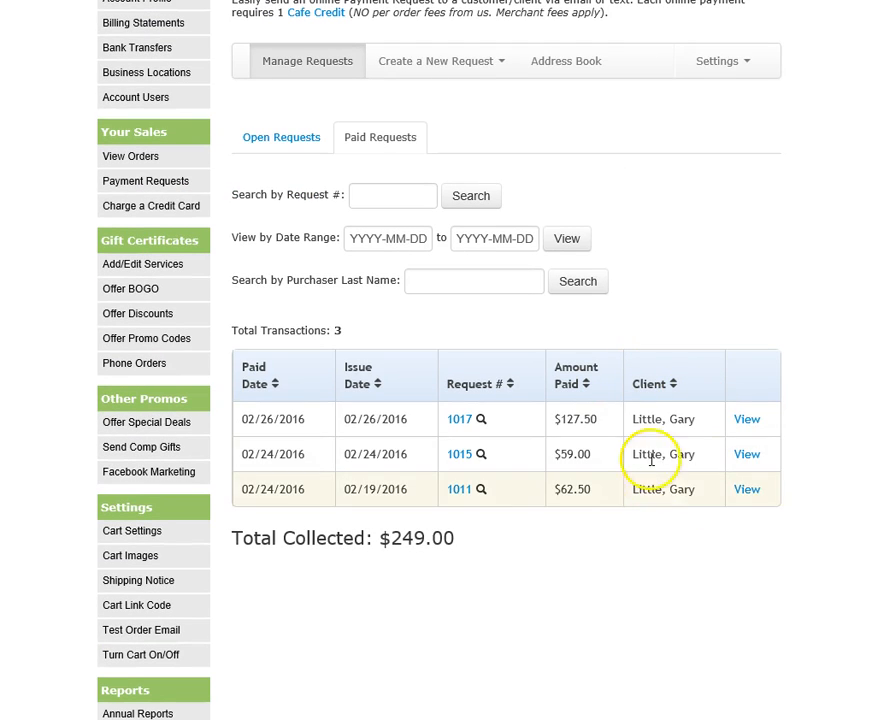
Open the $127.50 Autumn Peel request's order and delete its Closed entry to reopen the payment.
left_click(748, 421)
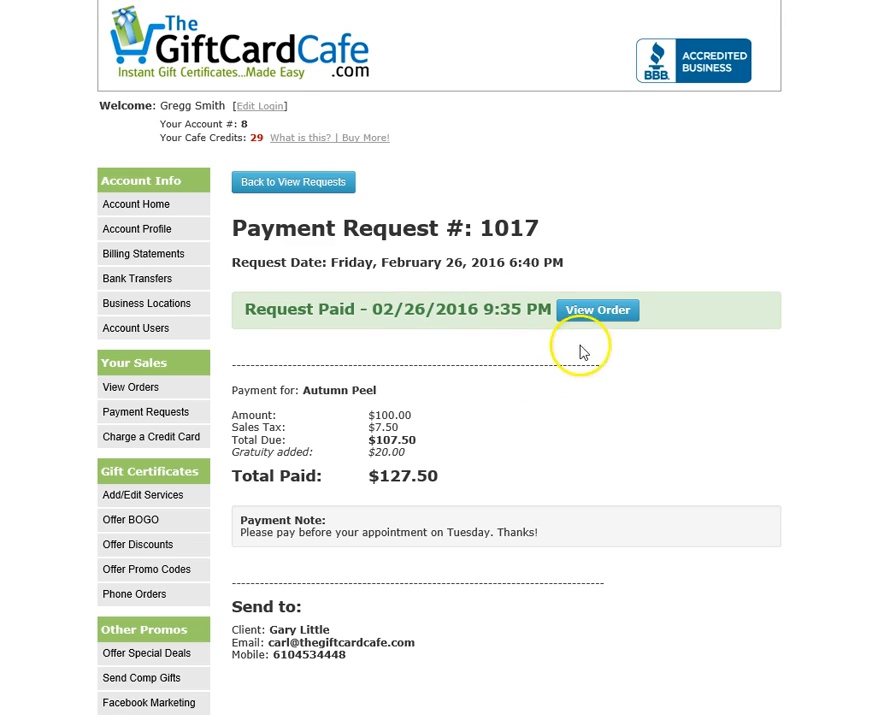
left_click(600, 314)
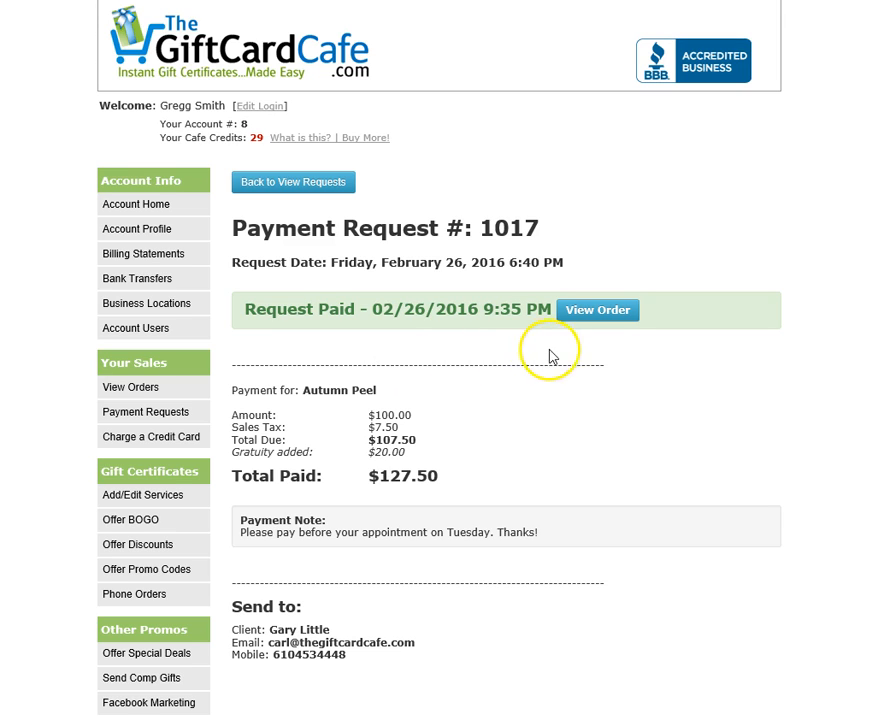
left_click(600, 312)
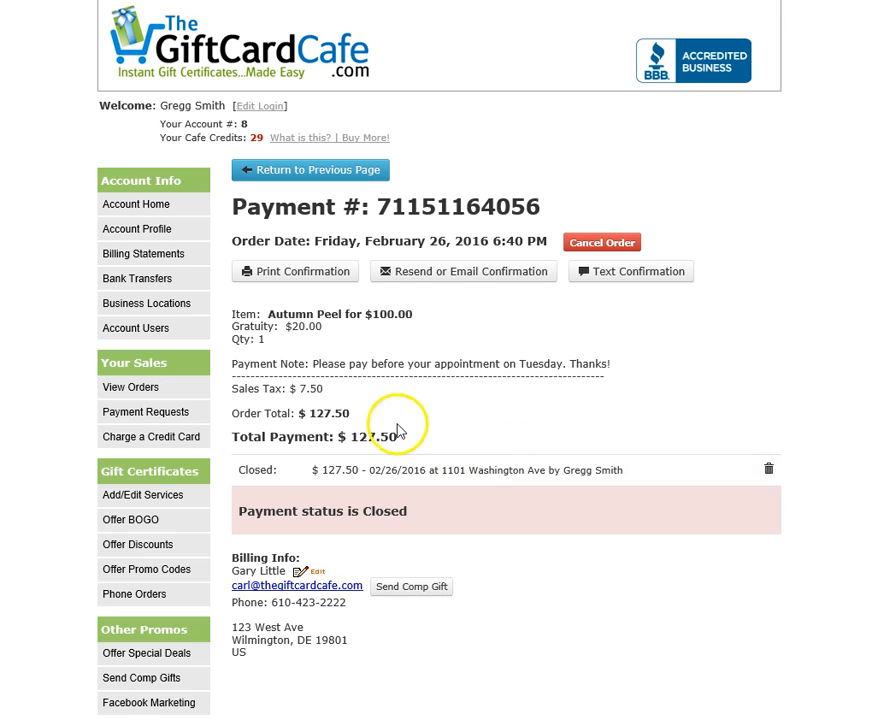
left_click(771, 471)
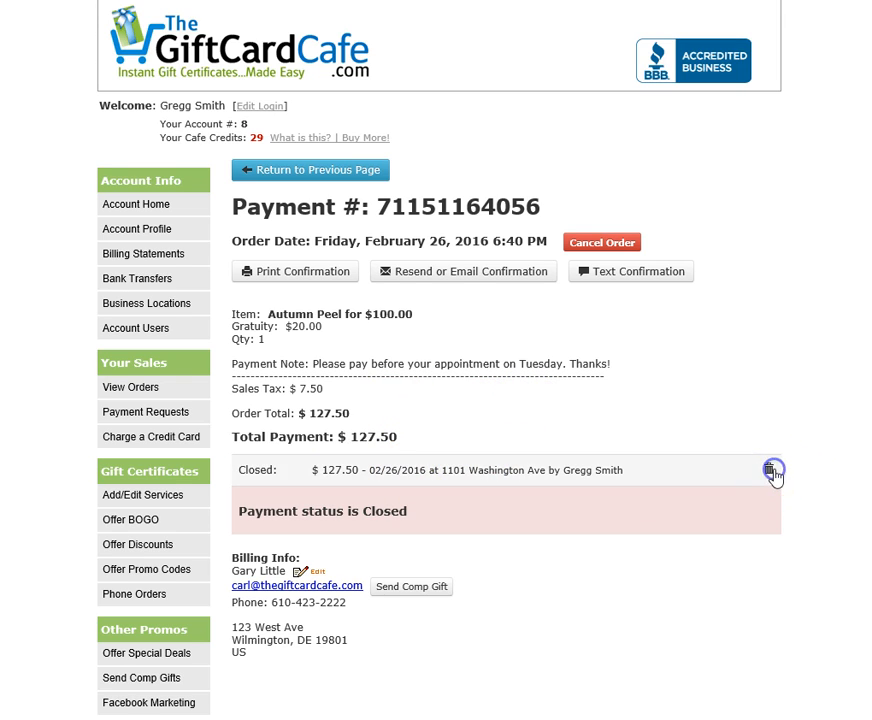
left_click(501, 332)
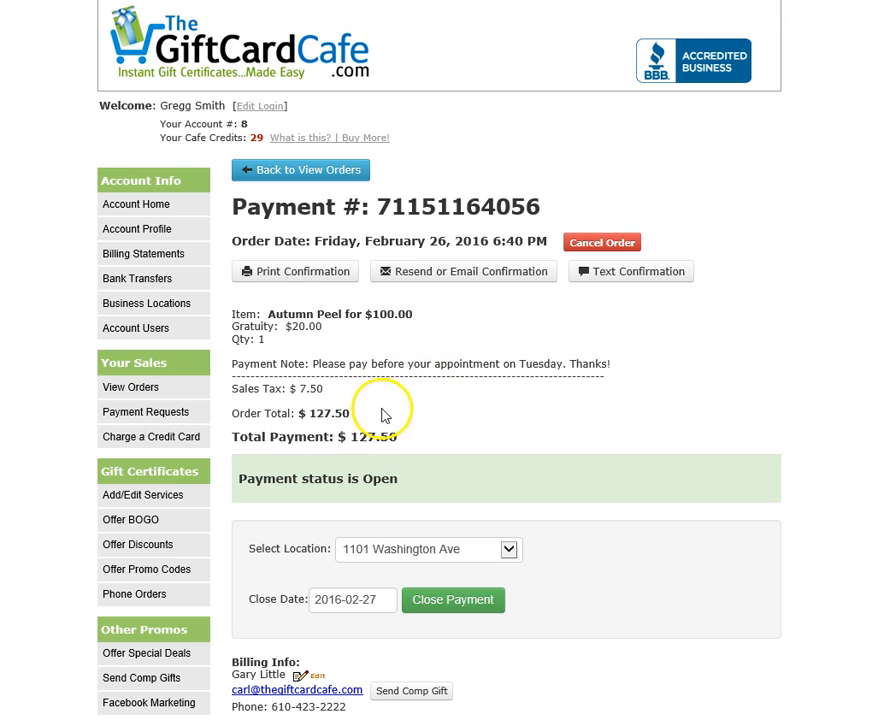
left_click(302, 273)
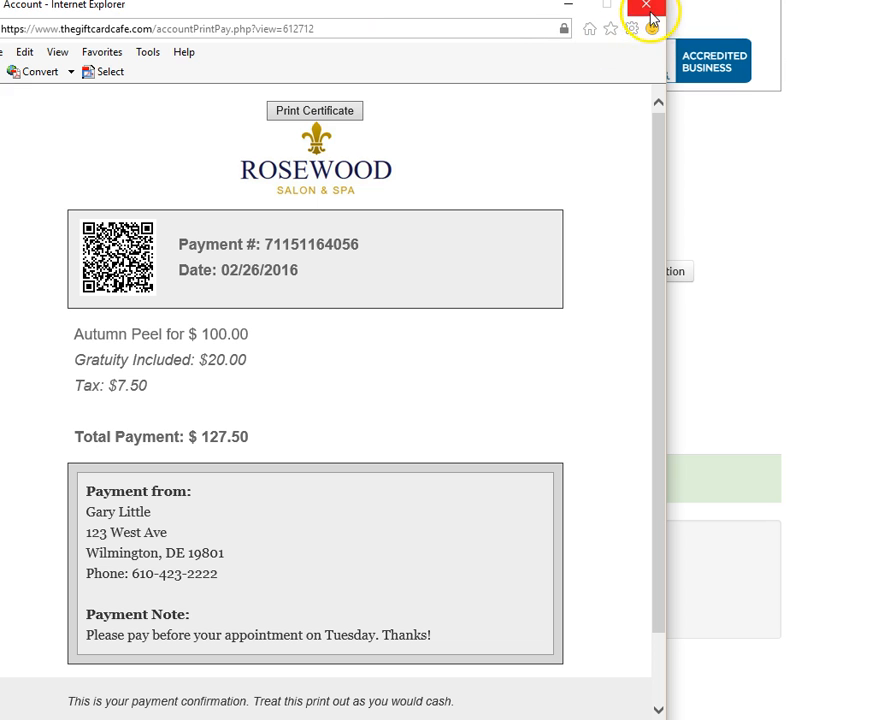
left_click(646, 6)
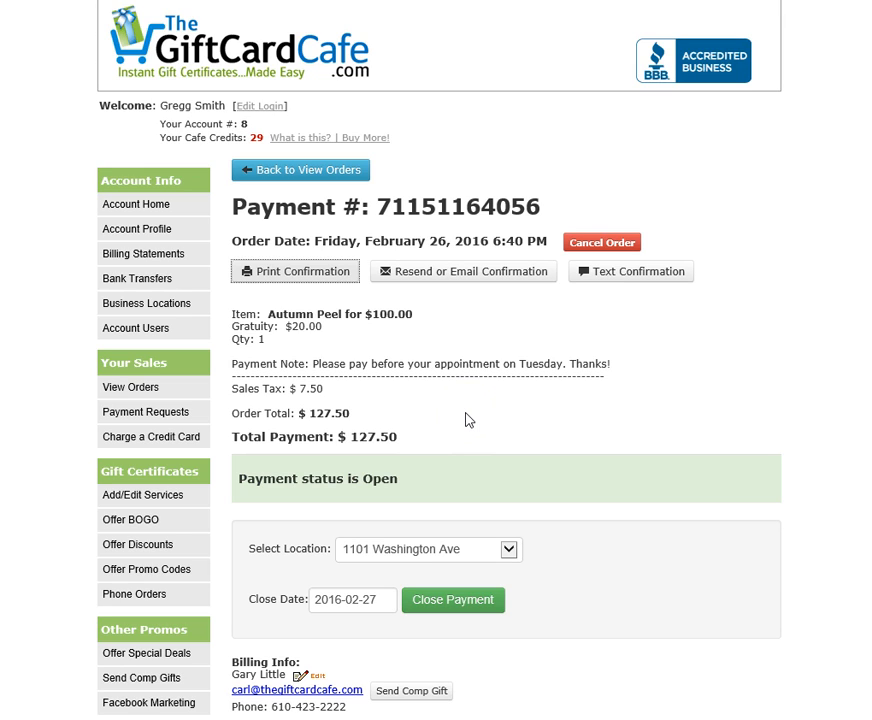
left_click(483, 434)
left_click(472, 441)
scroll(584, 376, "down", 3)
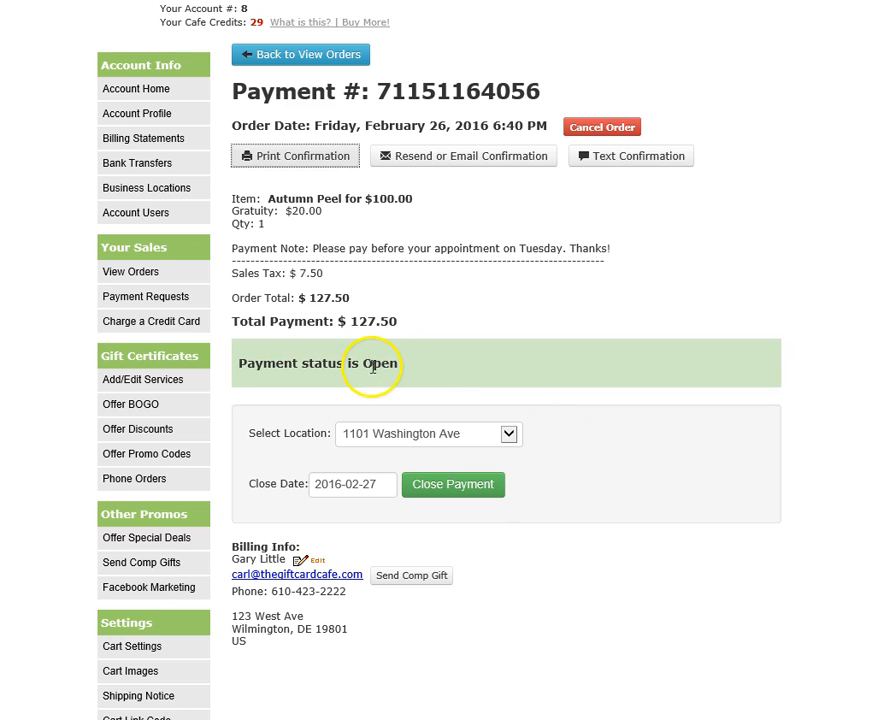
left_click(344, 484)
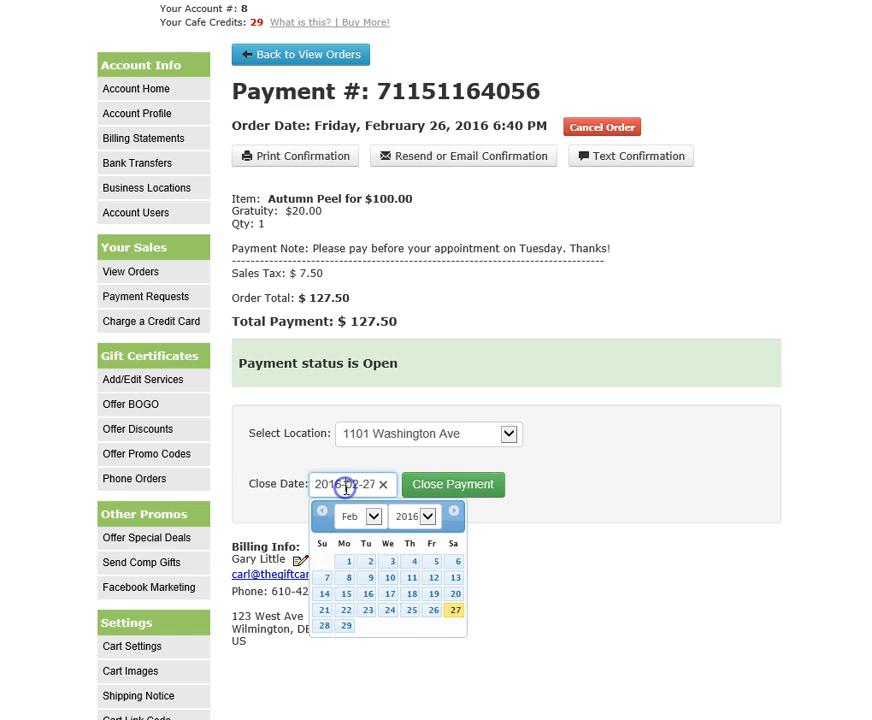
left_click(455, 610)
left_click(462, 486)
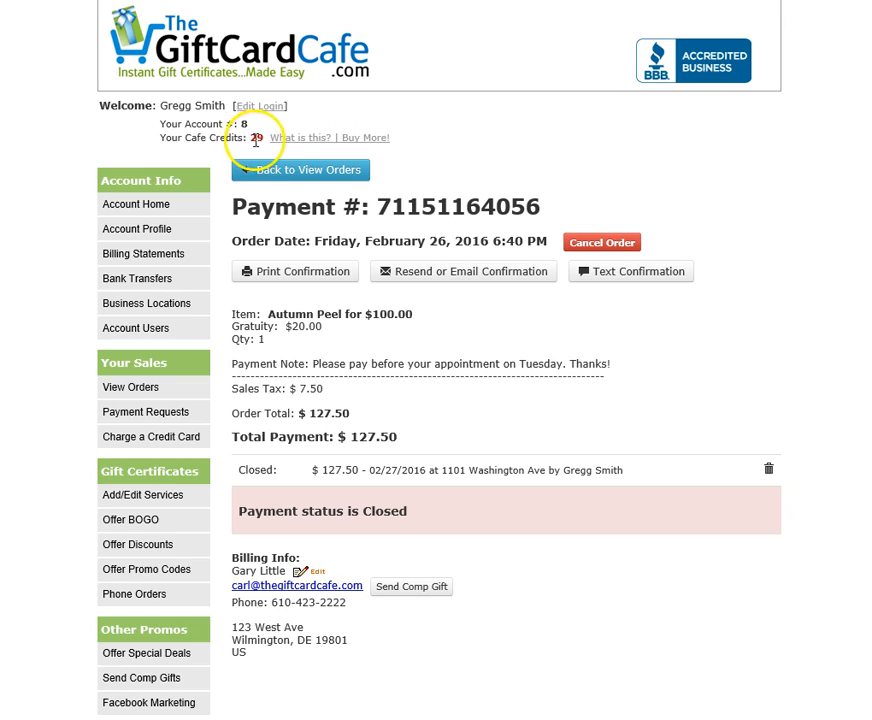
Show the Purchase Additional Cafe Credits price list, from 25 credits at $20.00 to 1000 at $300.00.
left_click(322, 140)
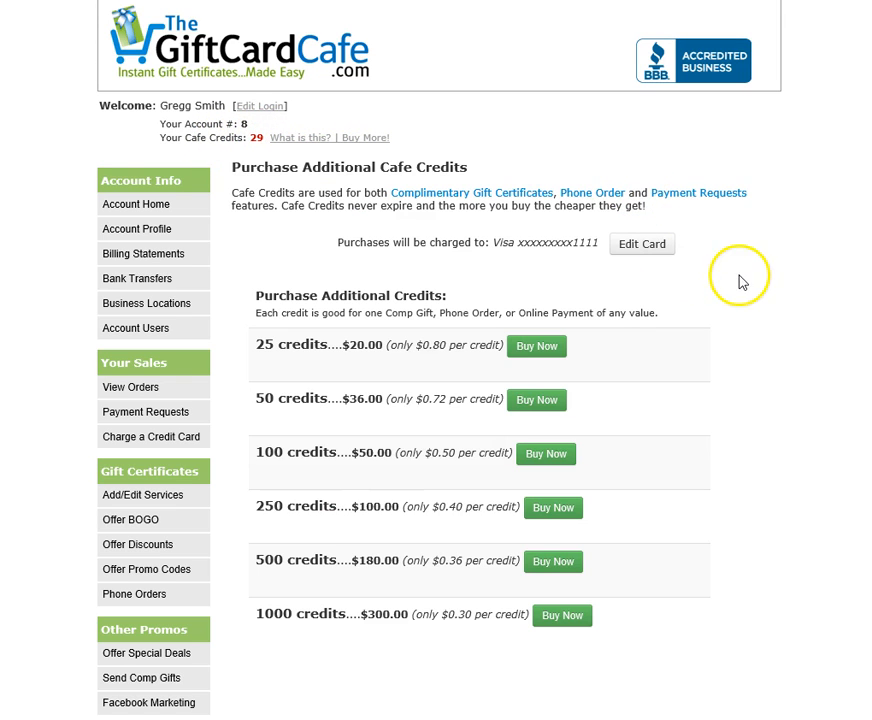